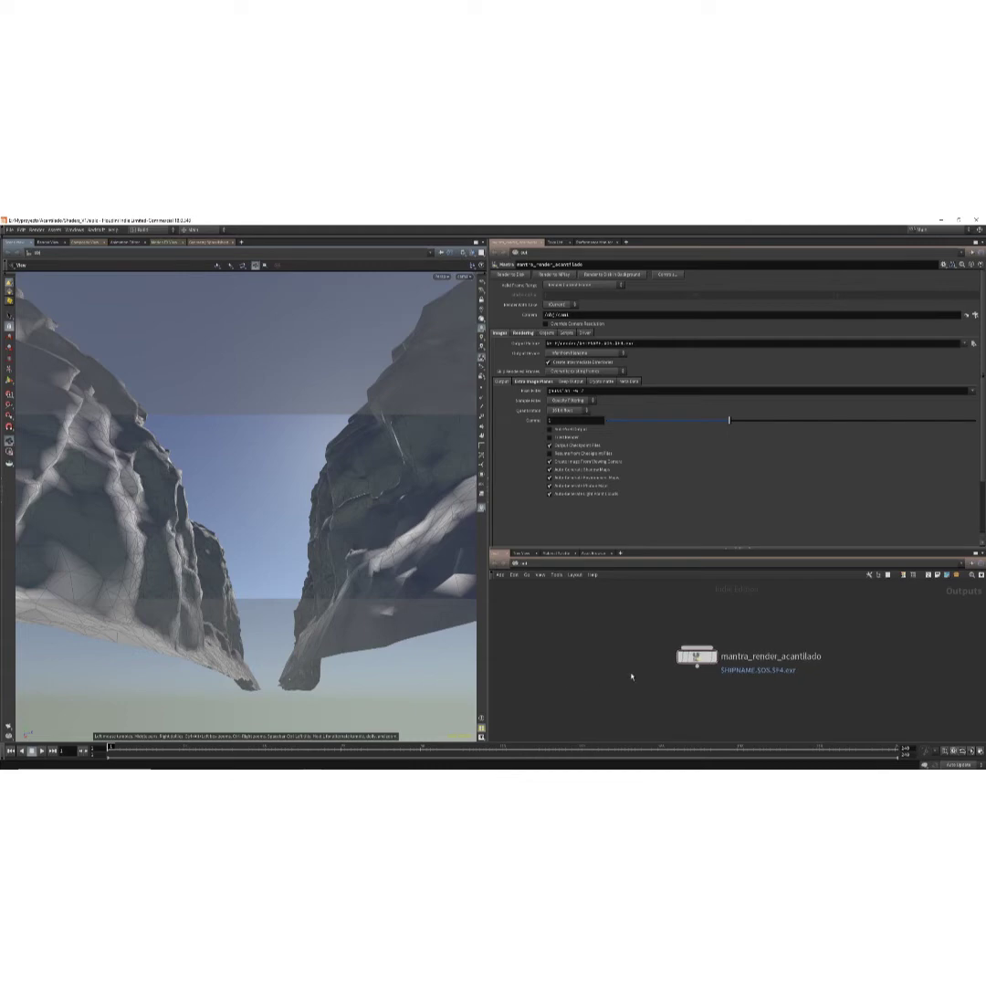
# Step: Set the mantra_render_acantilado node's Valid Frame Range to Render Current Frame
pyautogui.moveTo(696, 658); pyautogui.dragTo(686, 657)
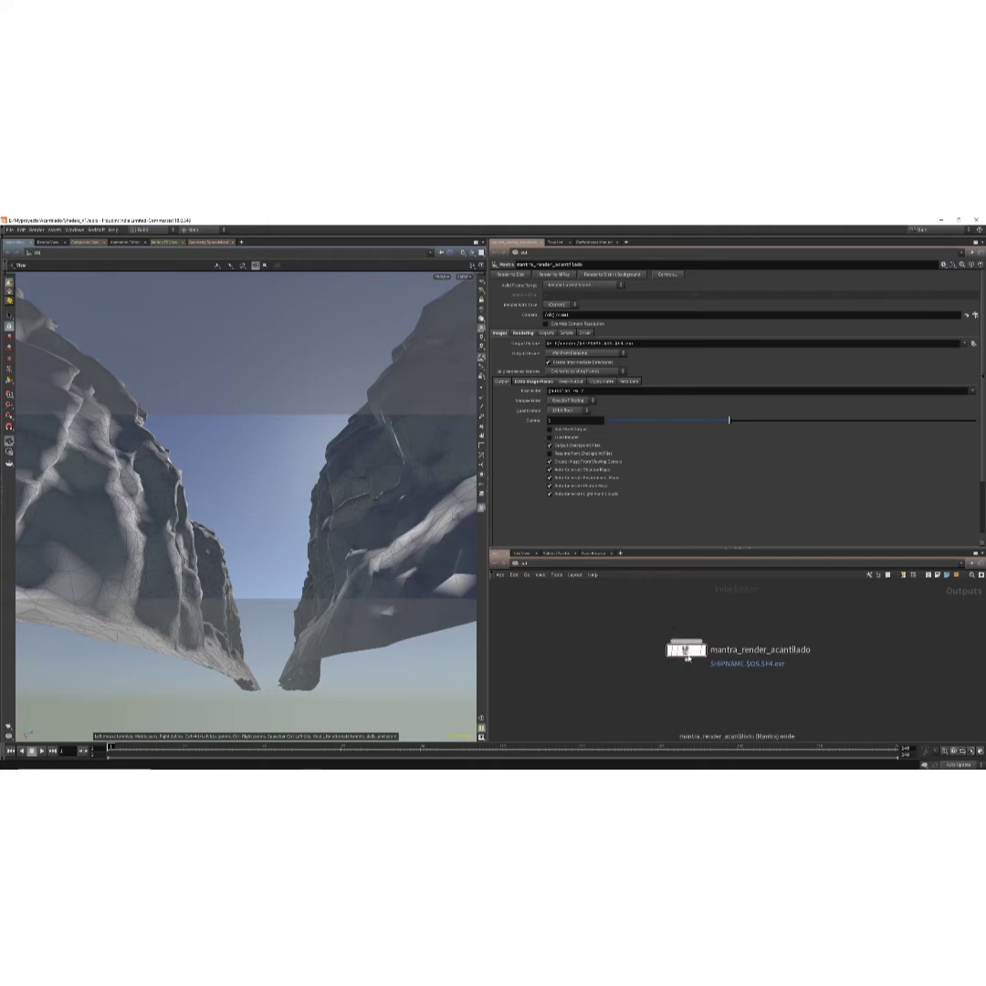
pyautogui.moveTo(699, 648)
pyautogui.click(613, 276)
pyautogui.click(554, 275)
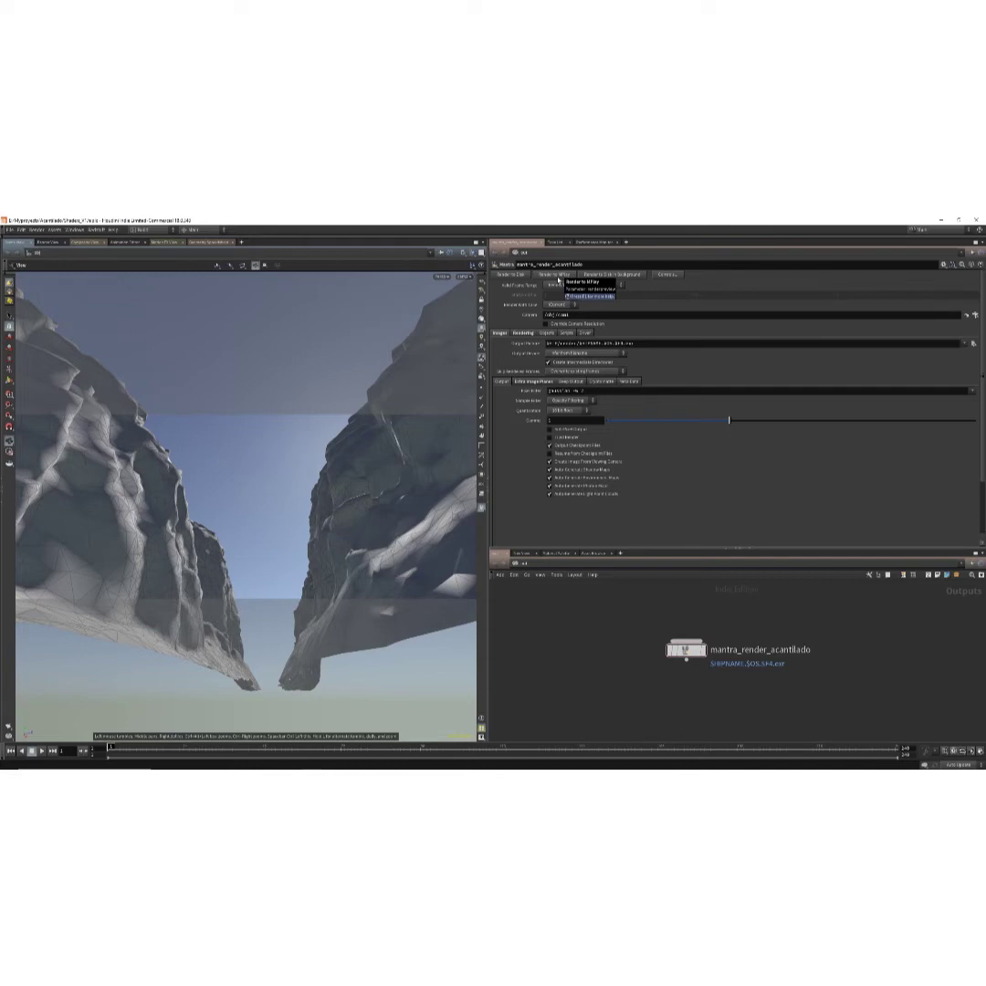
pyautogui.click(523, 295)
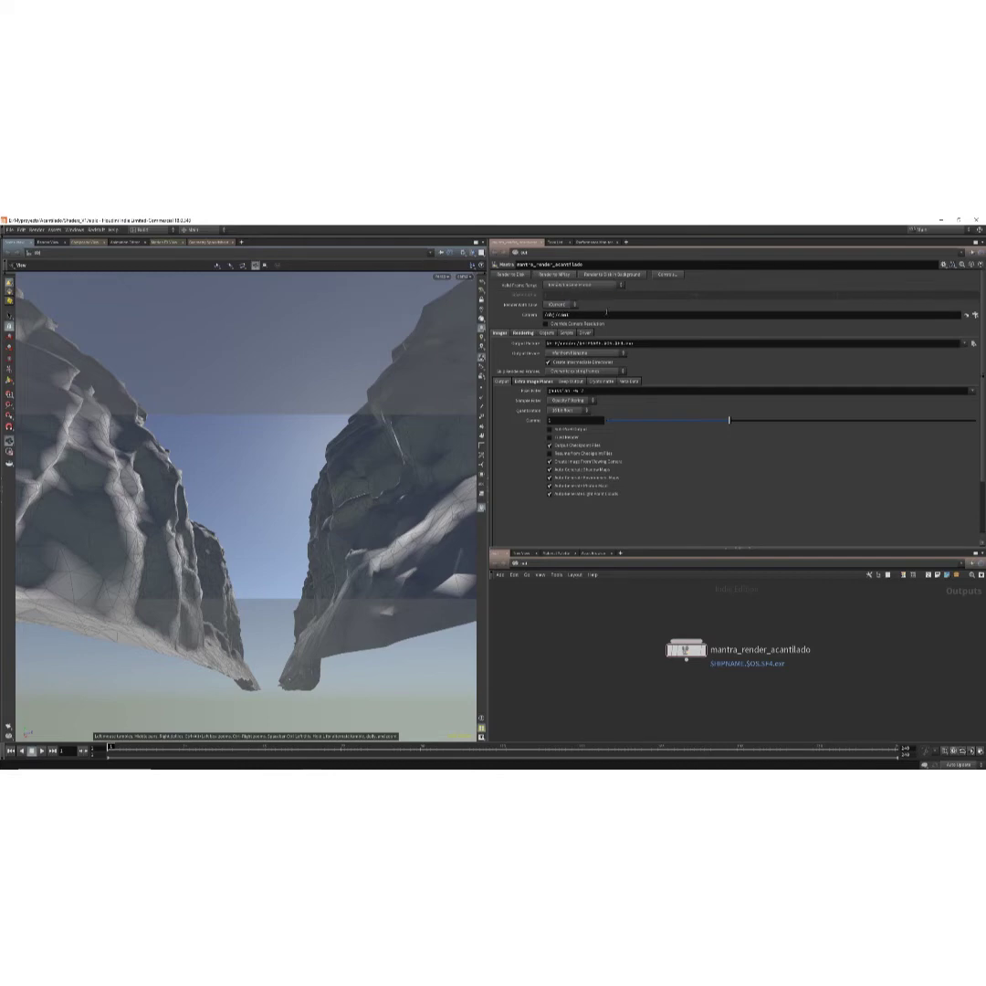
pyautogui.click(584, 285)
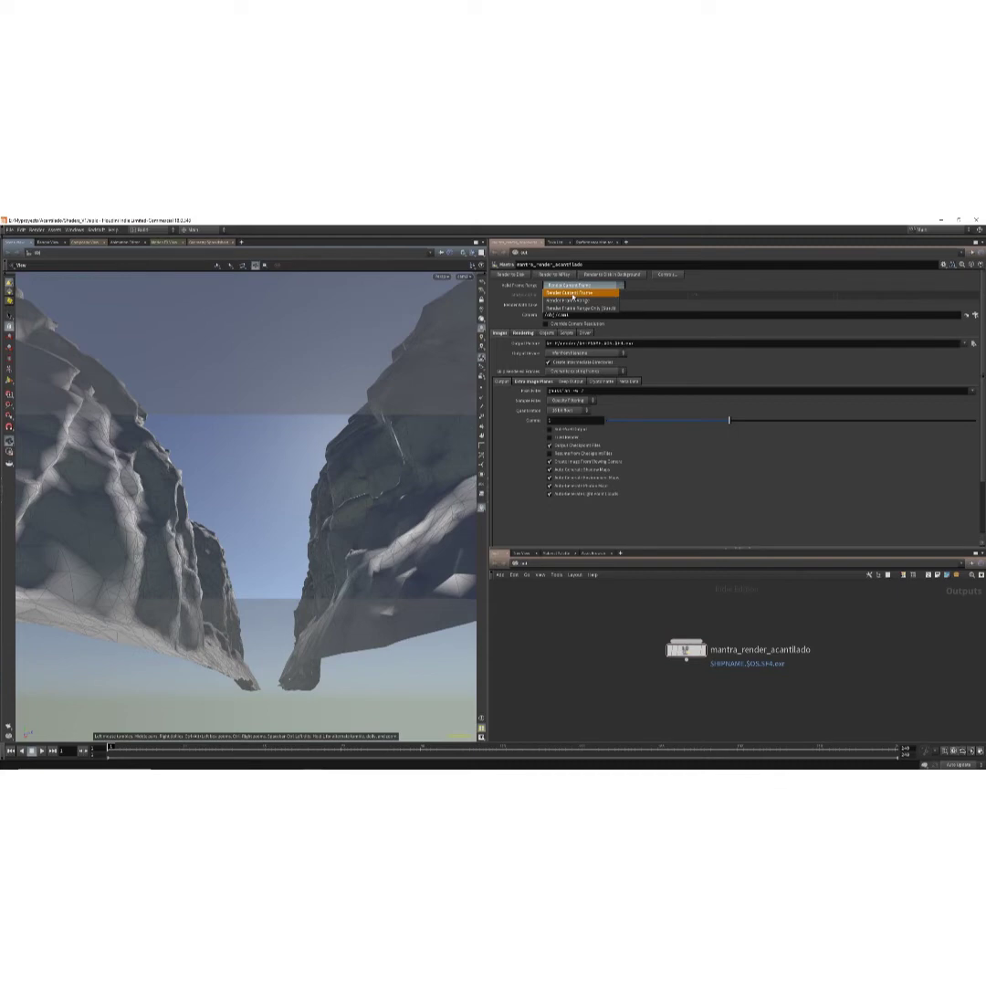
pyautogui.click(572, 293)
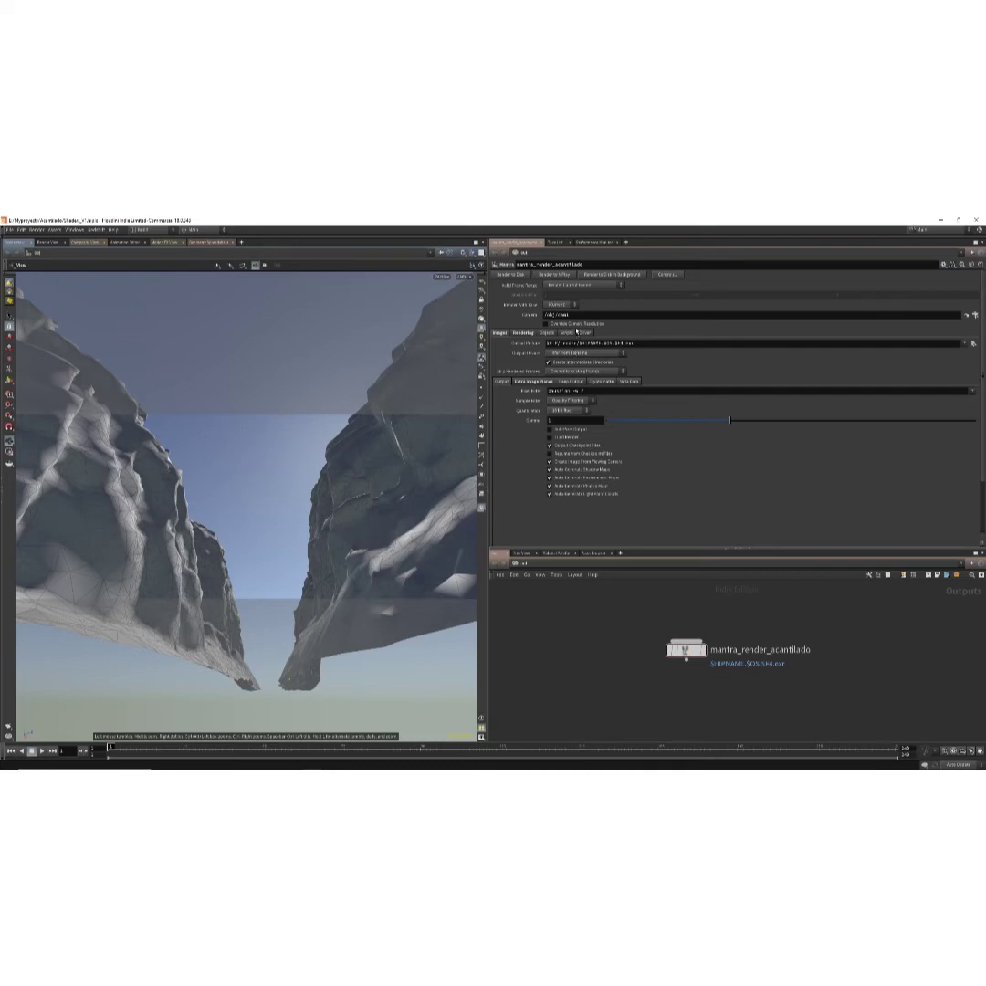
# Step: Look at the cam1 camera in the object network and return to the render outputs network
pyautogui.click(573, 558)
pyautogui.click(590, 594)
pyautogui.press('h')
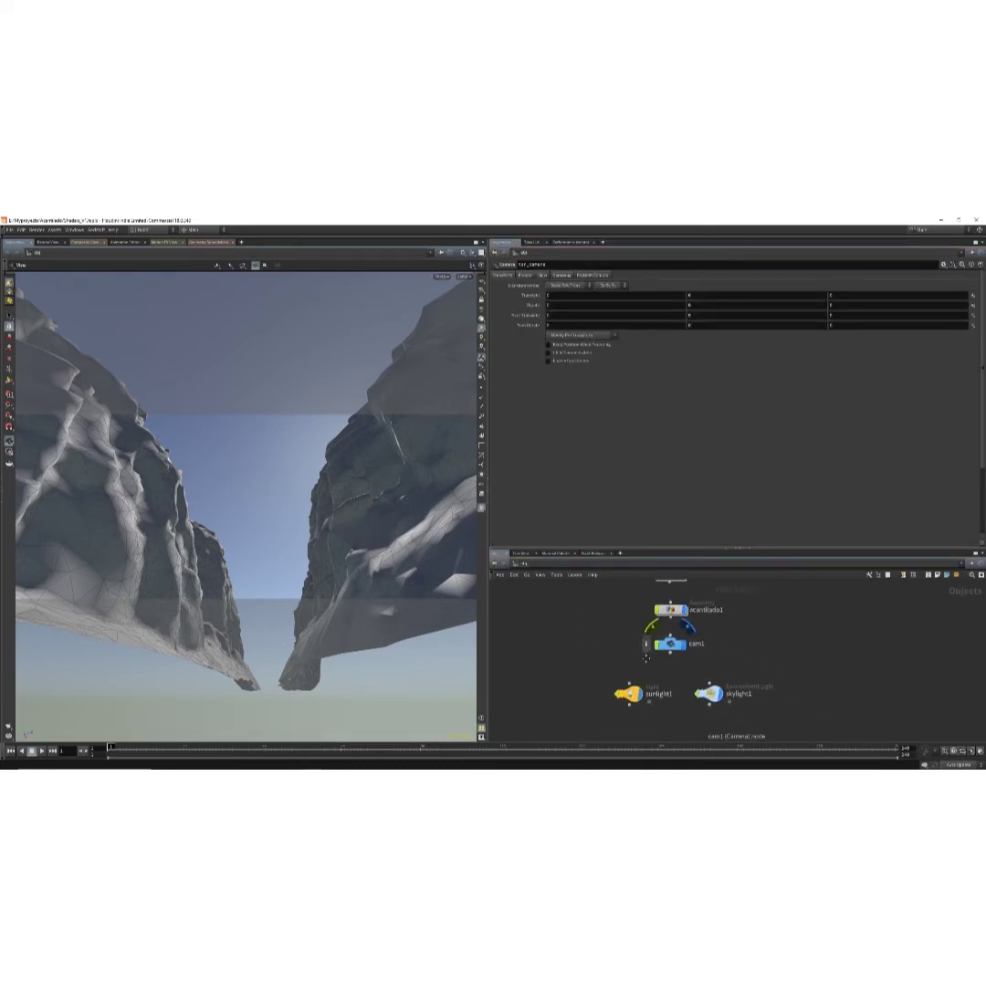
pyautogui.click(552, 562)
pyautogui.click(561, 606)
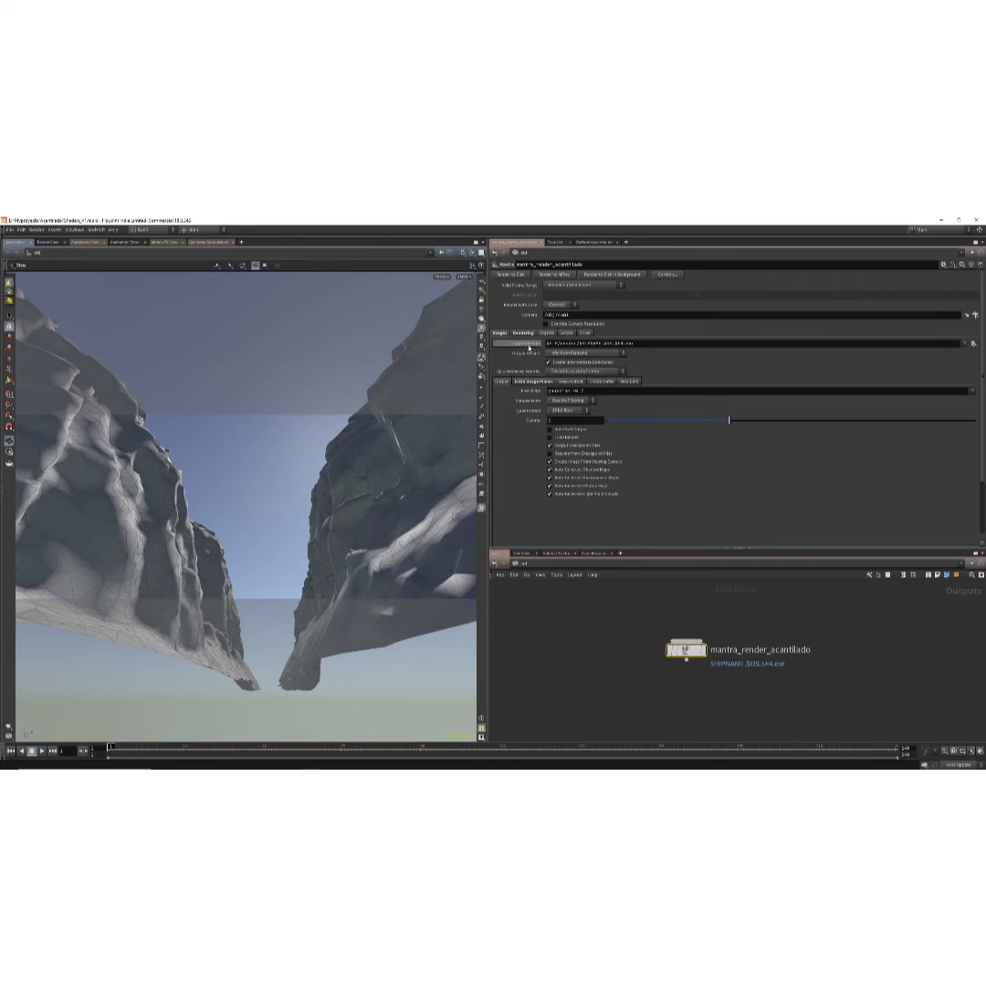
# Step: Examine the Output Picture path of the Mantra node and look up its variables in the Aliases and Variables list
pyautogui.click(634, 343)
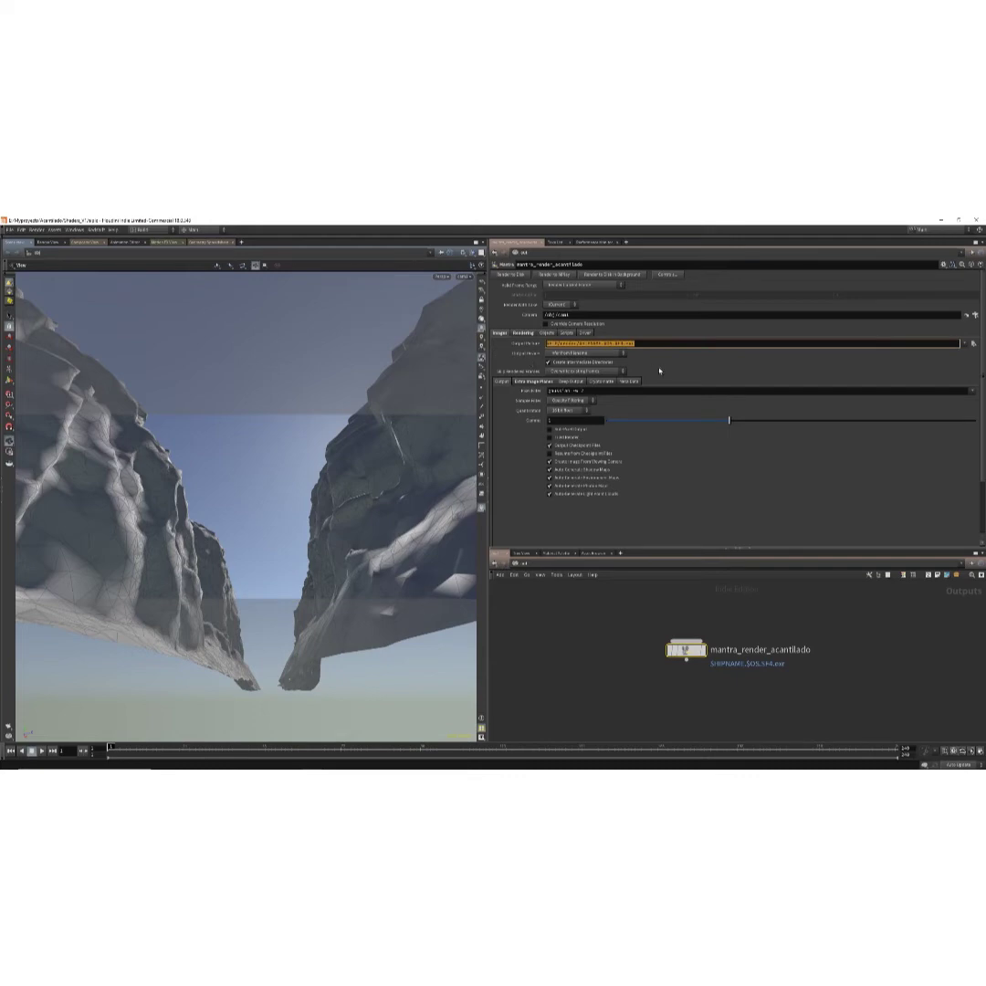
pyautogui.press('Return')
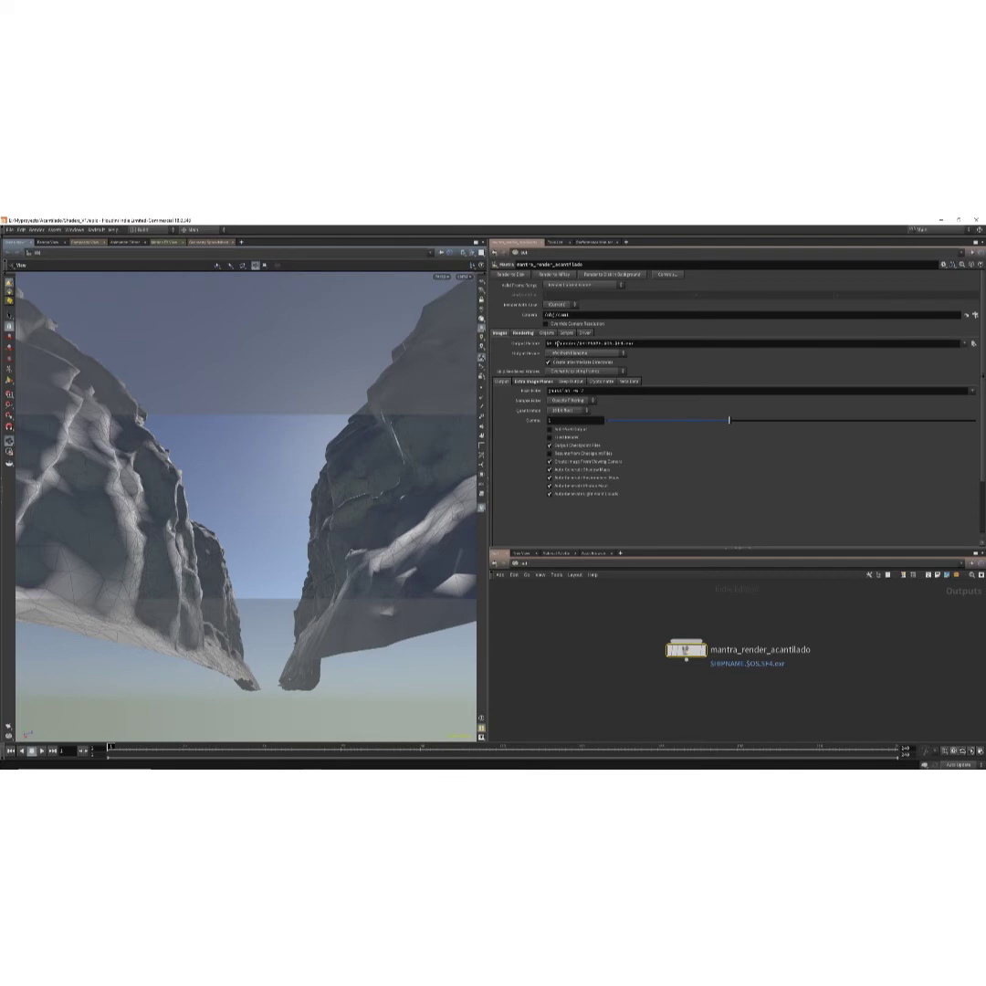
pyautogui.moveTo(558, 344); pyautogui.dragTo(546, 343)
pyautogui.click(549, 363)
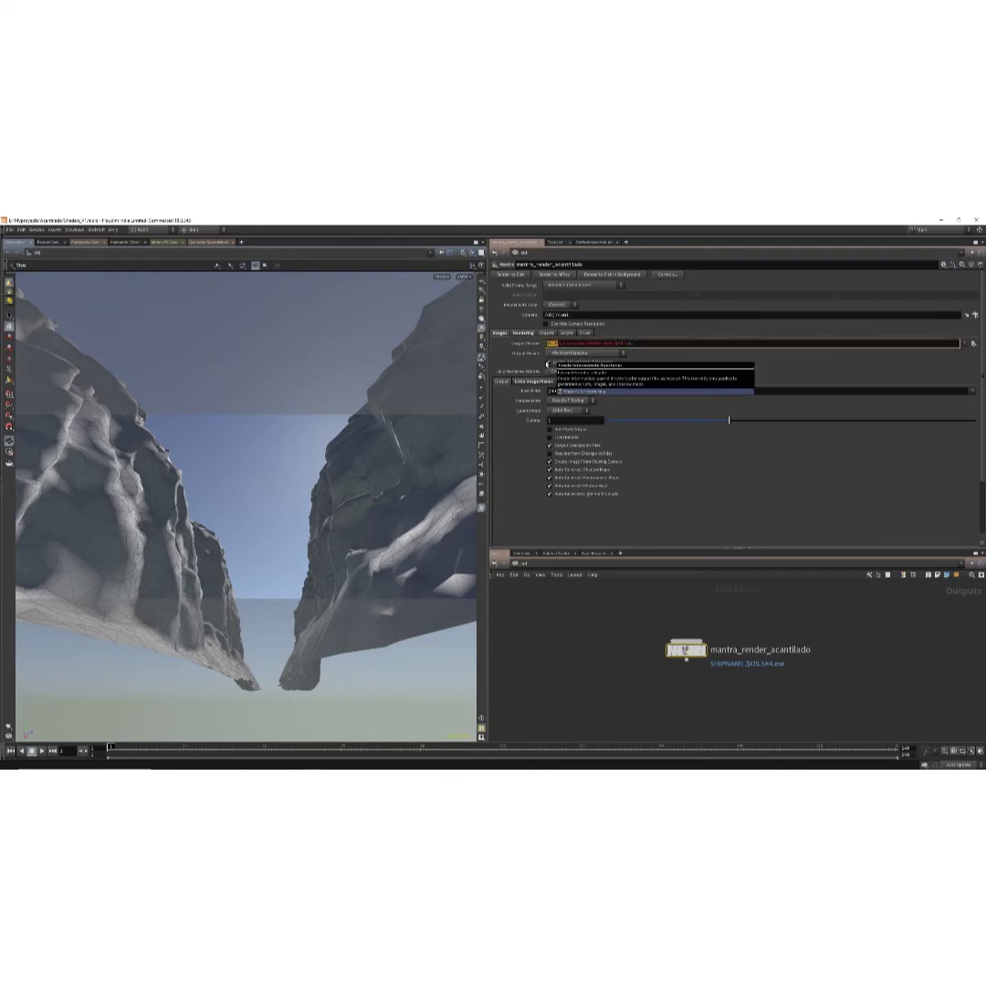
pyautogui.click(21, 229)
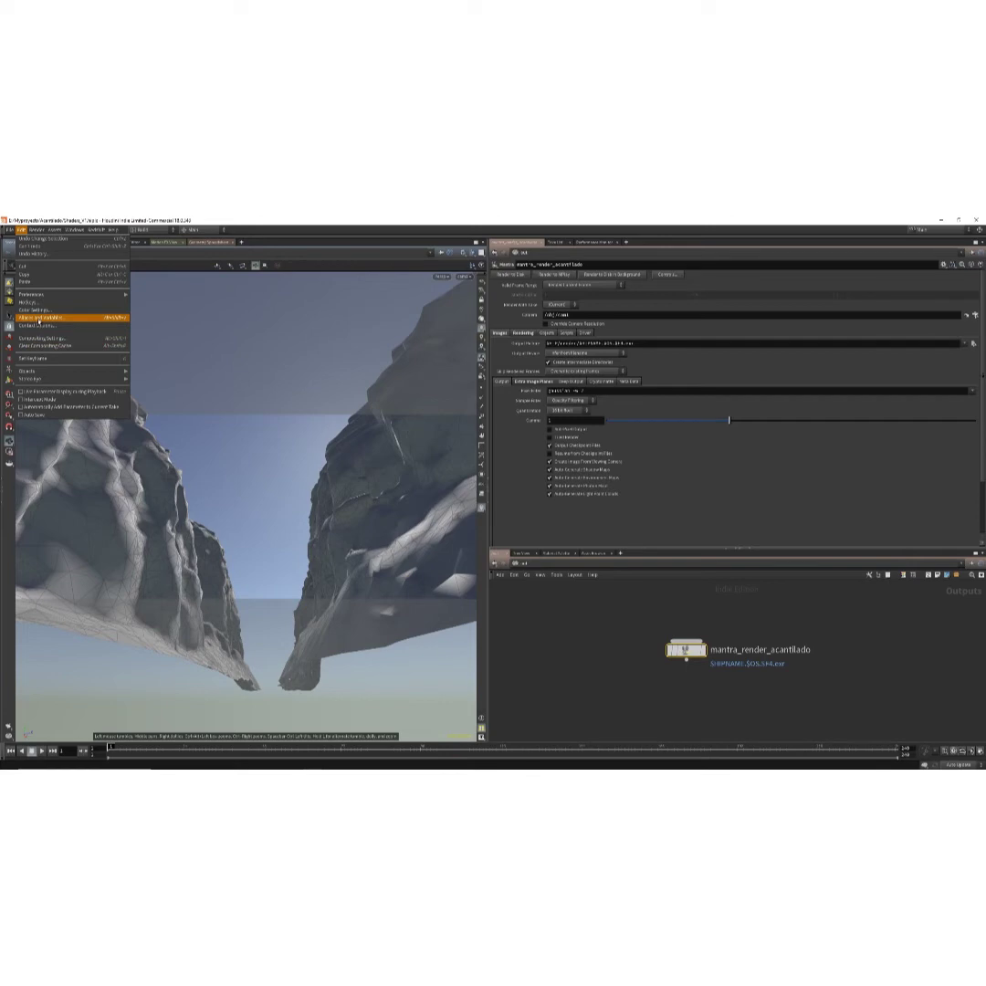
pyautogui.click(46, 317)
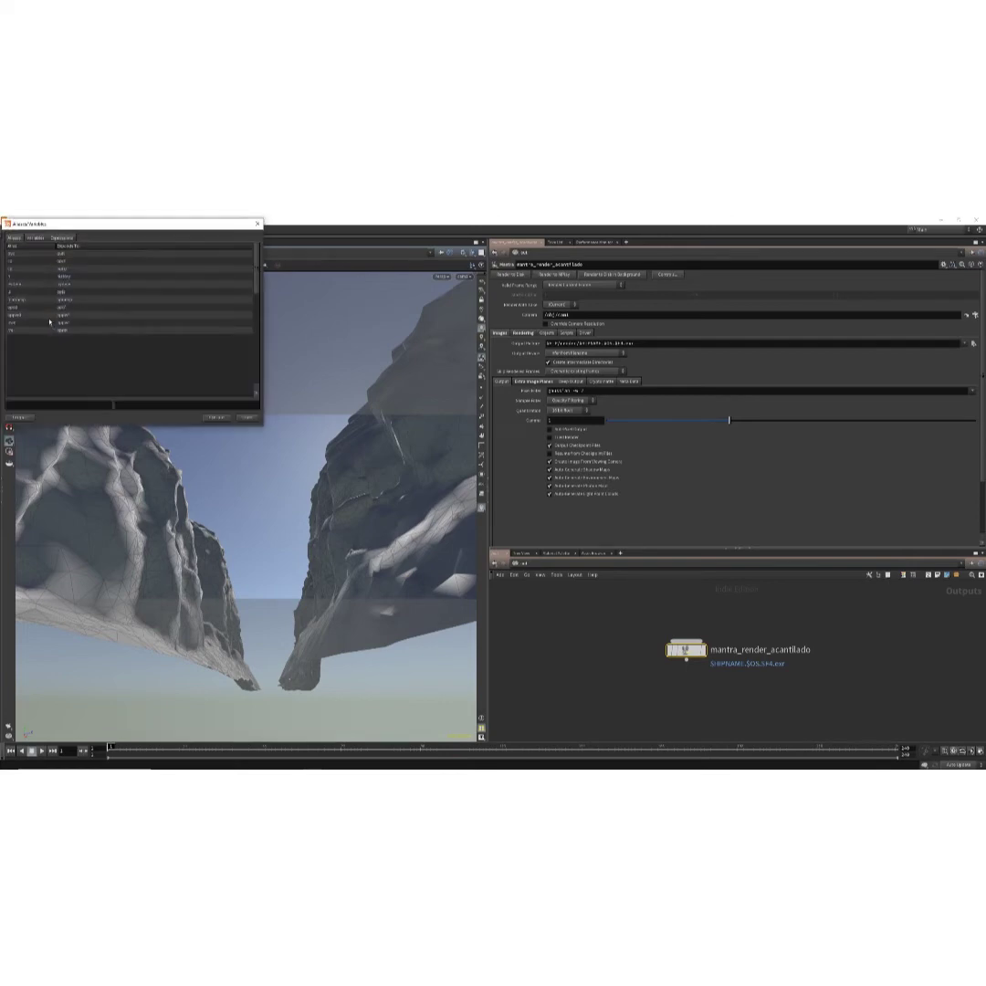
pyautogui.moveTo(55, 221); pyautogui.dragTo(431, 411)
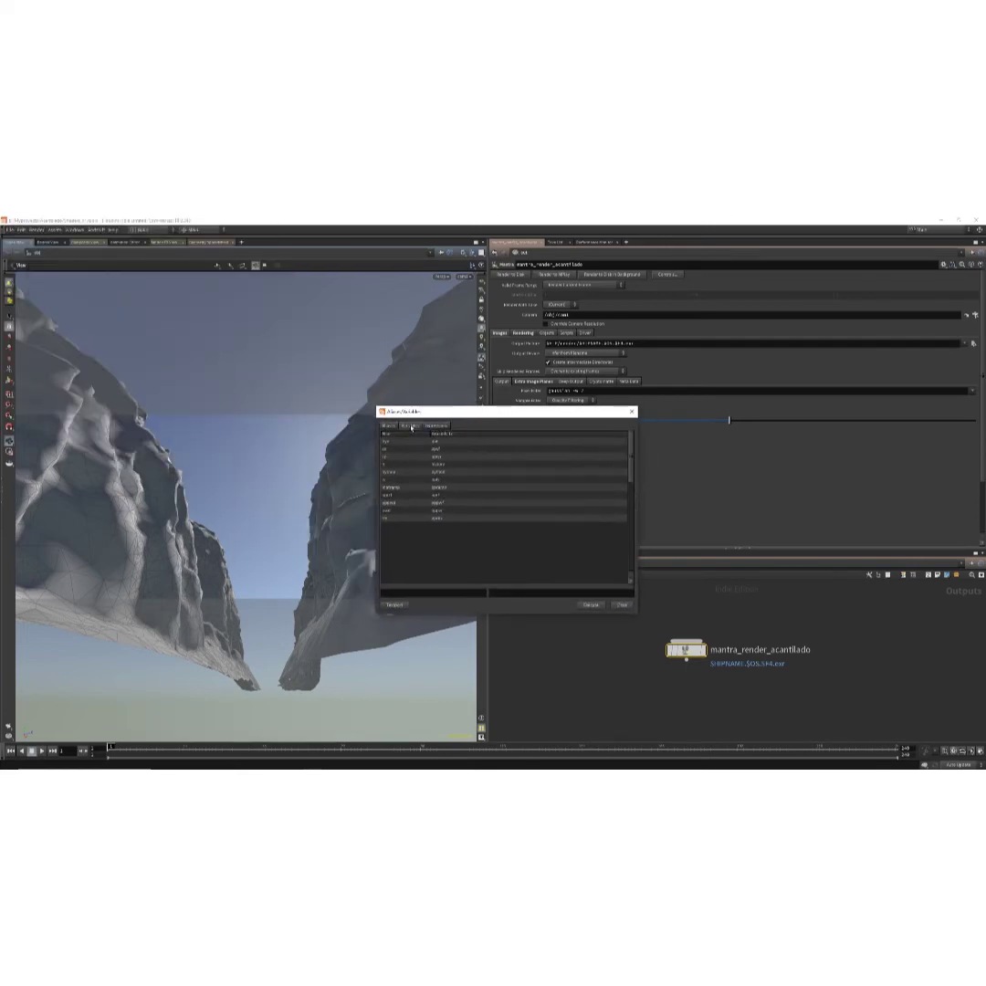
pyautogui.click(409, 426)
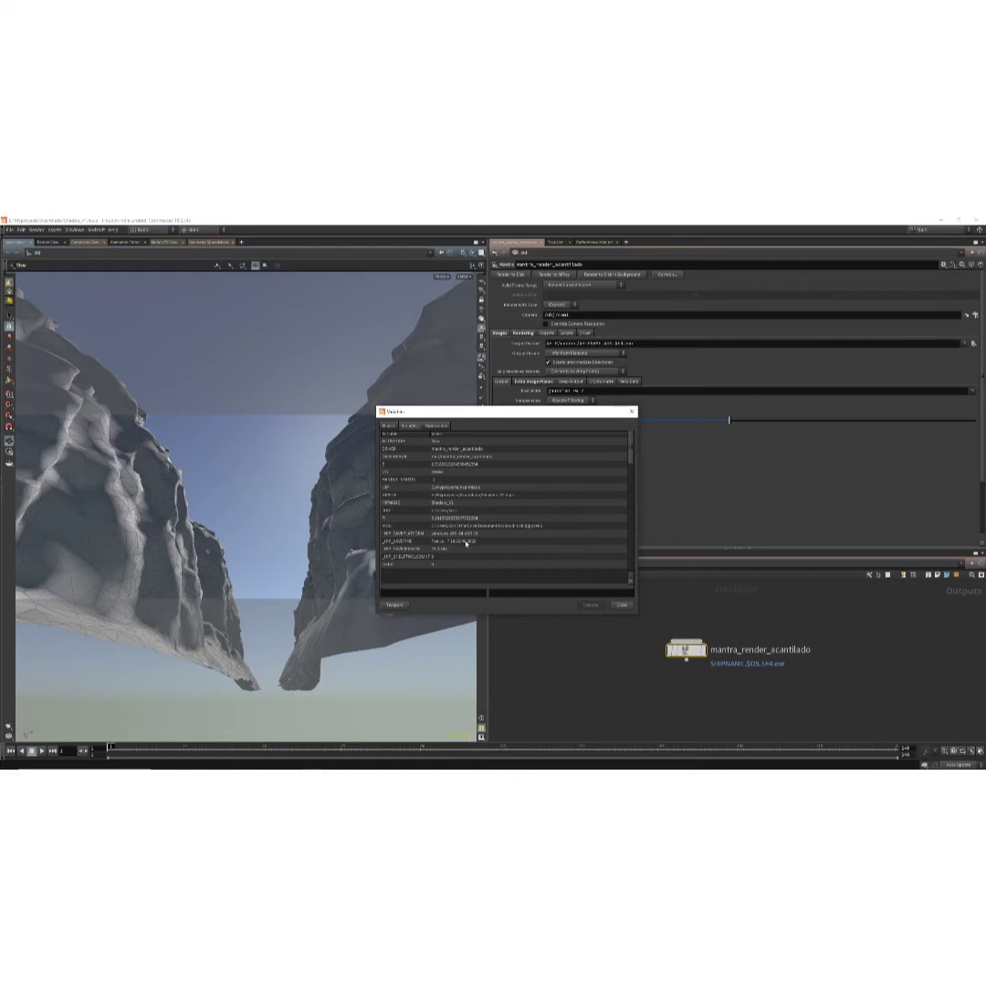
pyautogui.click(622, 606)
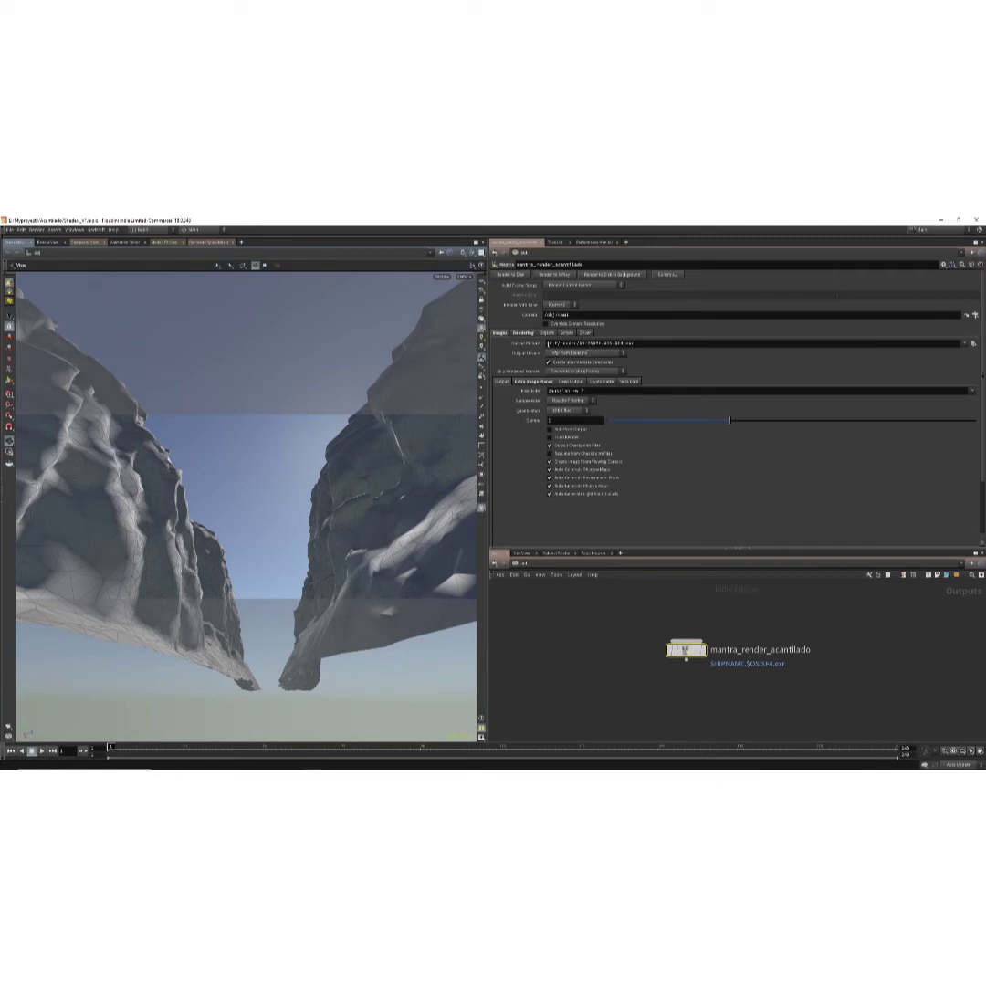
# Step: Examine the $HIP, render folder, $HIPNAME, $OS and $F4 parts of the Output Picture path against the scene and node names
pyautogui.doubleClick(553, 343)
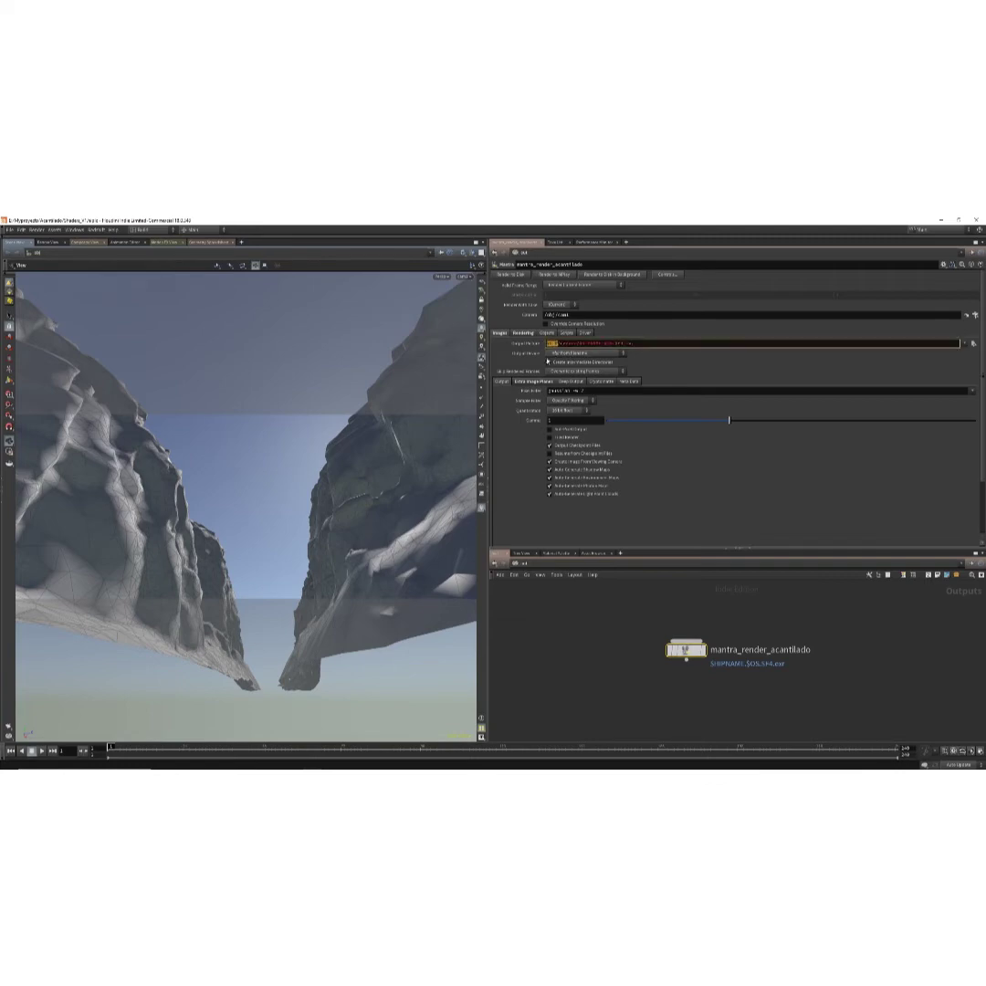
pyautogui.click(549, 361)
pyautogui.click(557, 343)
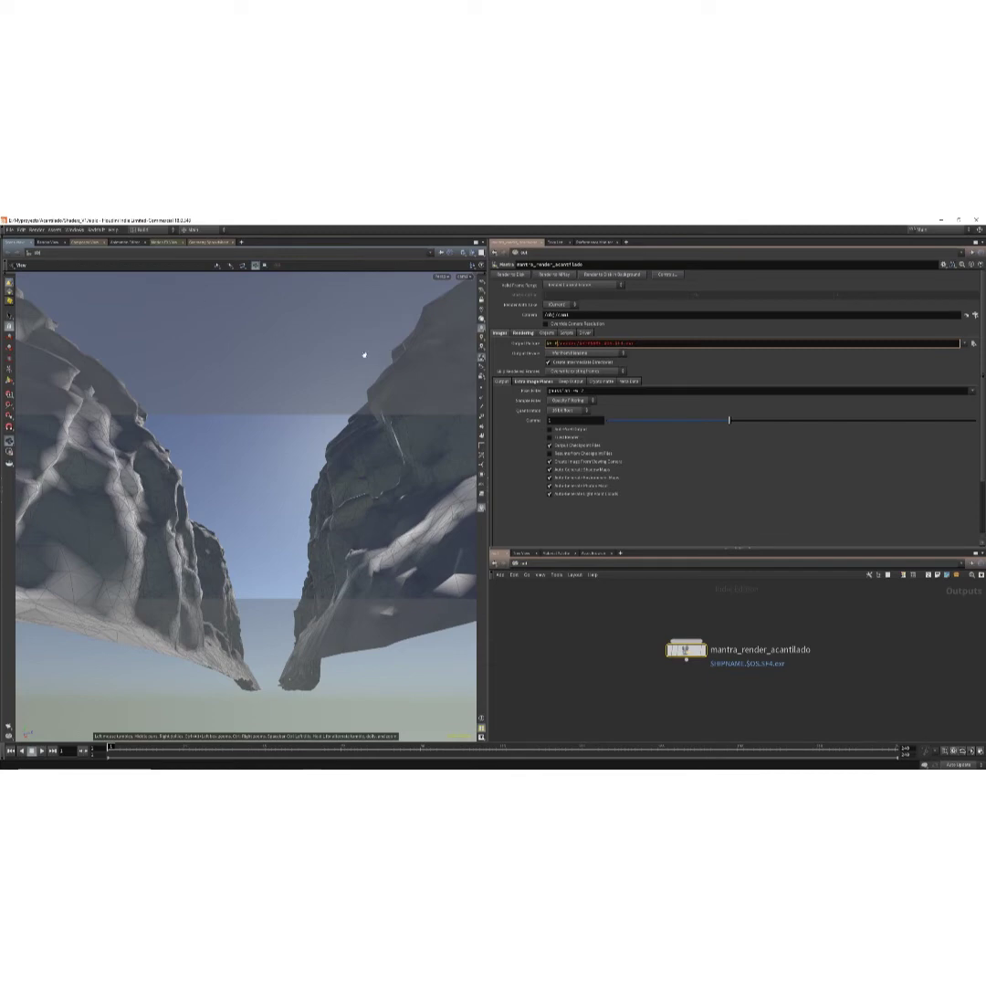
pyautogui.doubleClick(594, 343)
pyautogui.write('acantilado')
pyautogui.doubleClick(608, 343)
pyautogui.doubleClick(720, 650)
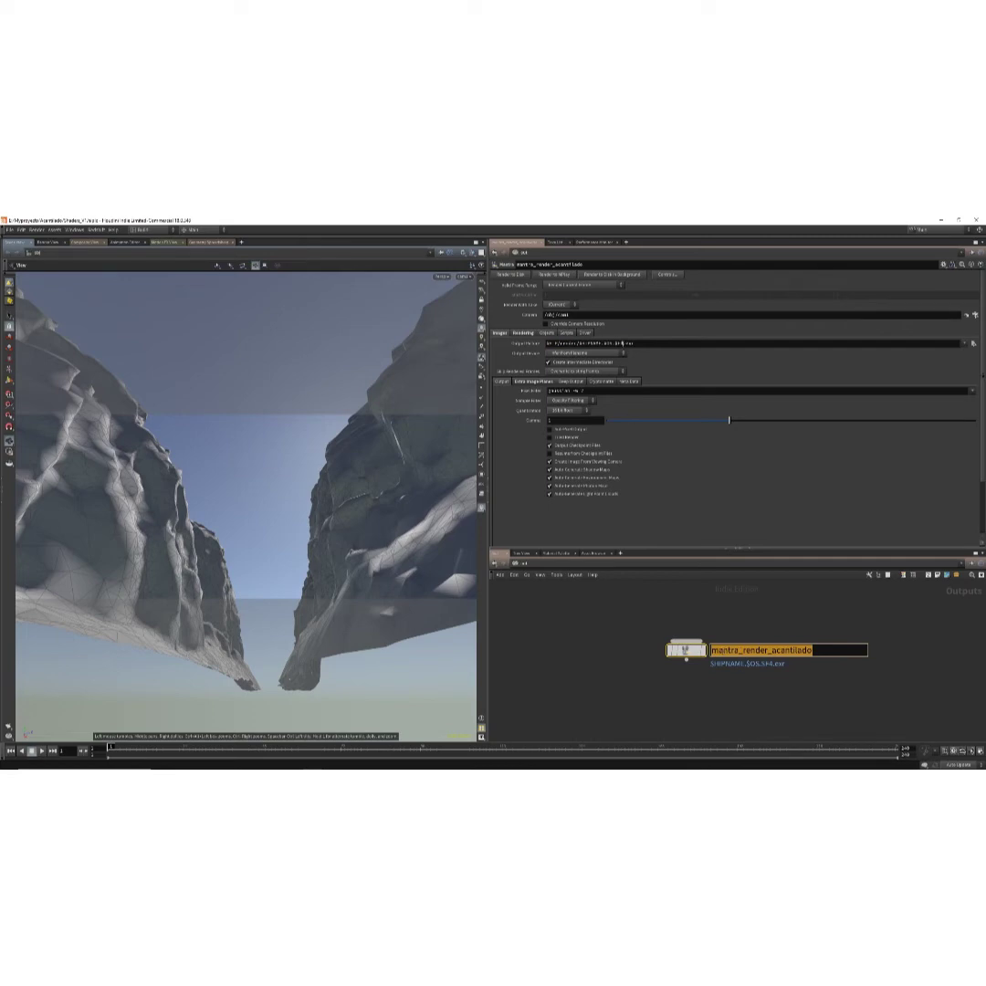
pyautogui.press('Return')
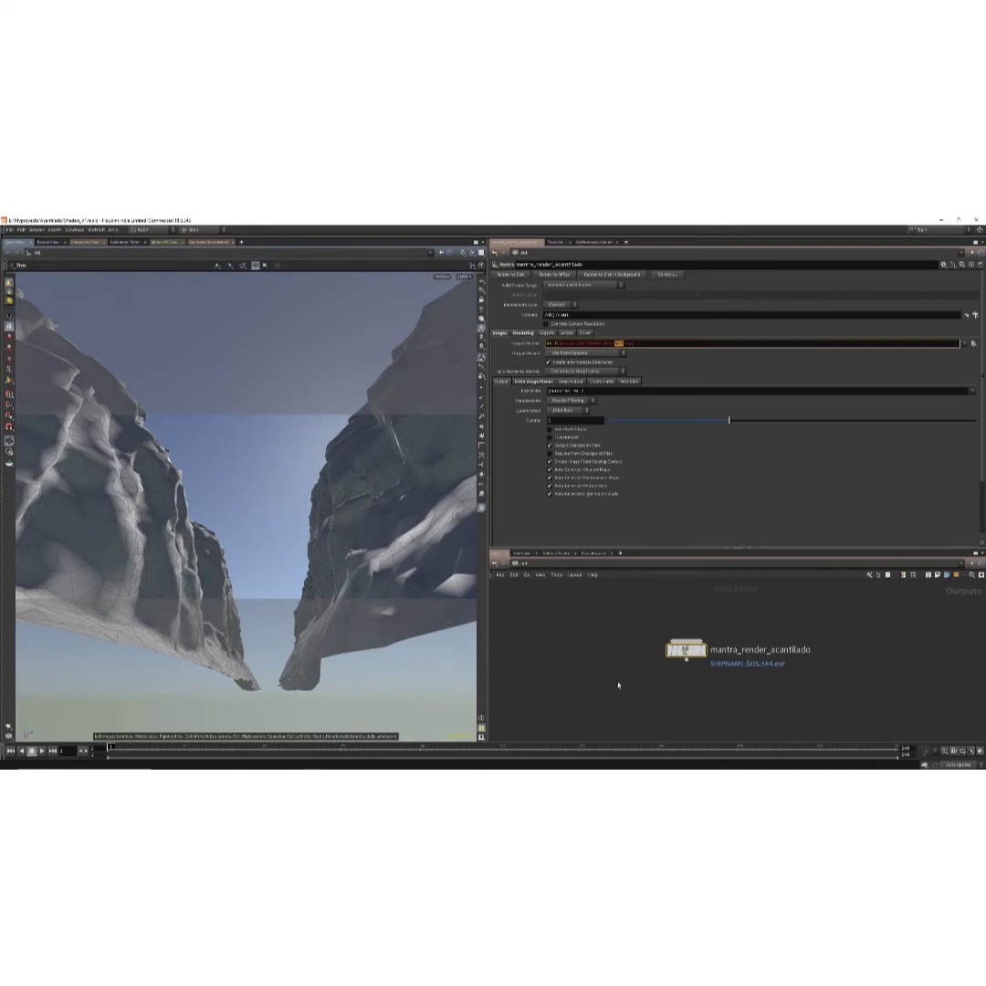
pyautogui.moveTo(629, 682); pyautogui.dragTo(598, 682, button='middle')
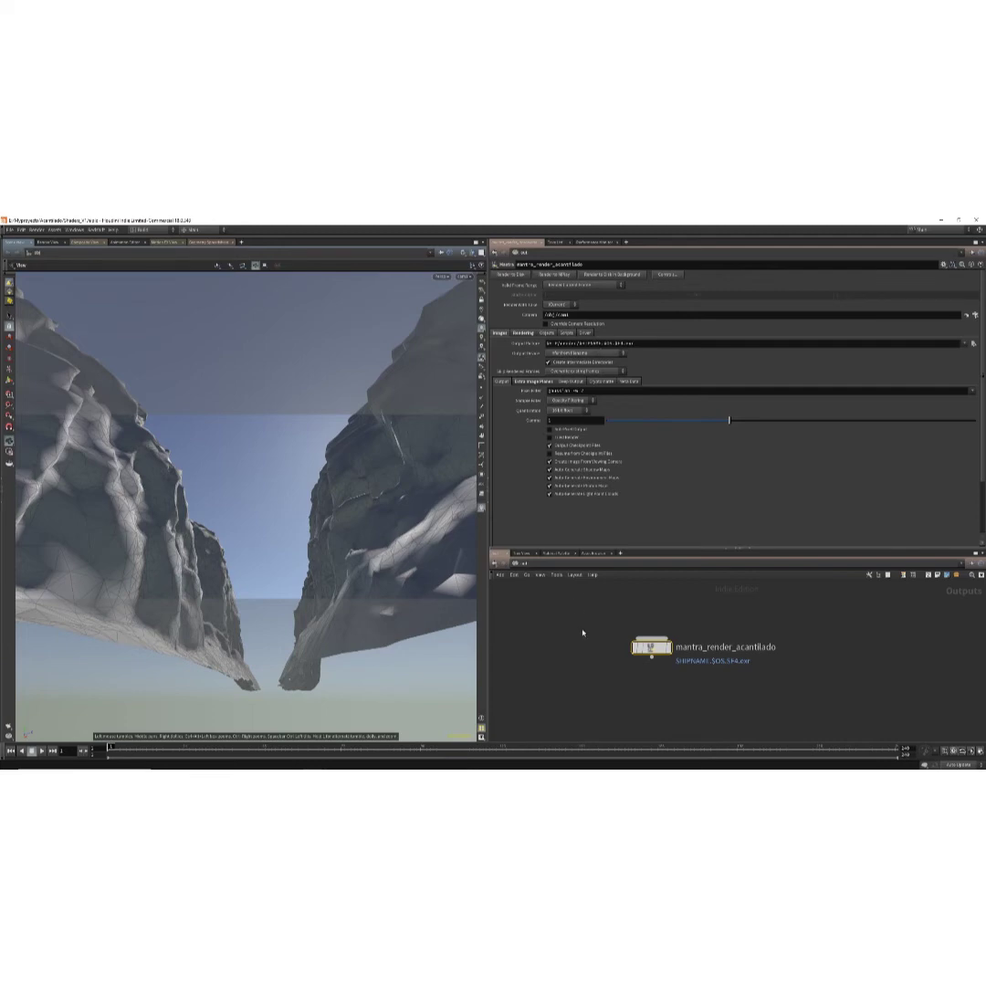
pyautogui.moveTo(583, 632); pyautogui.dragTo(579, 632, button='middle')
pyautogui.doubleClick(558, 343)
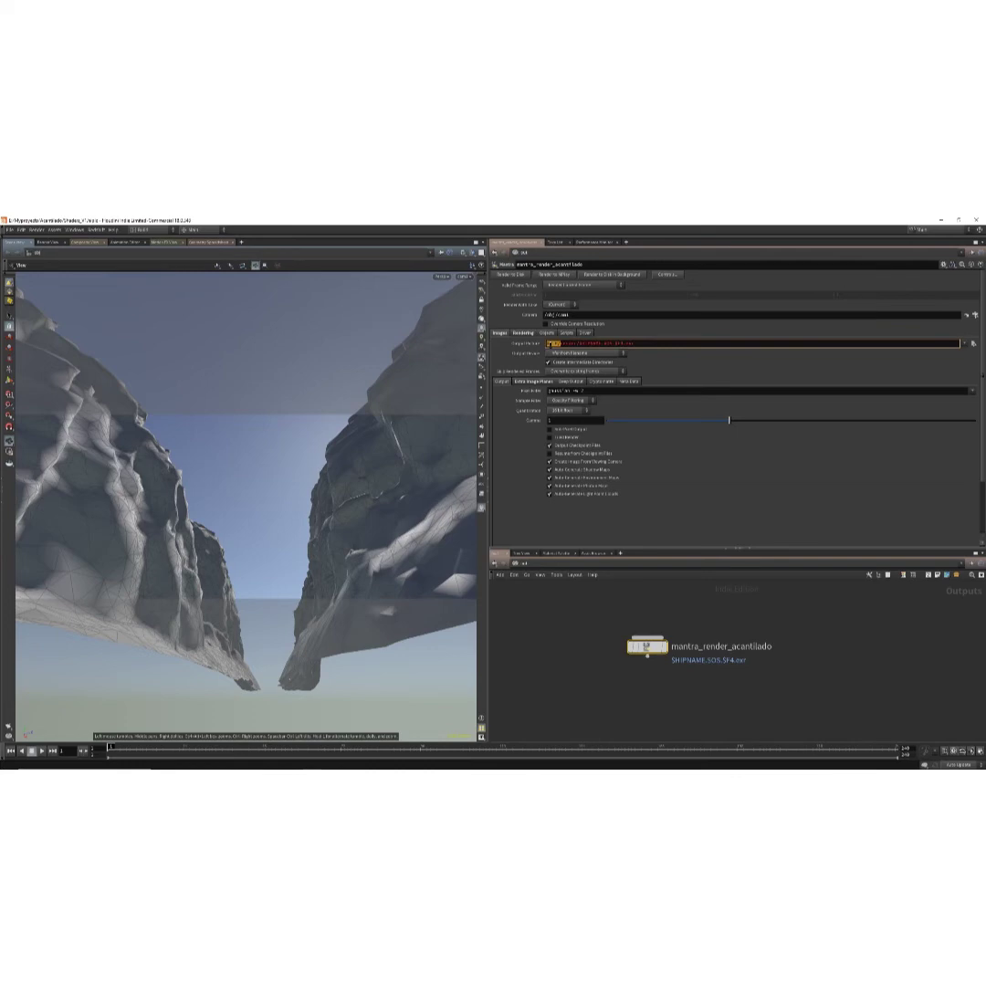
pyautogui.moveTo(579, 344); pyautogui.dragTo(558, 343)
pyautogui.click(561, 675)
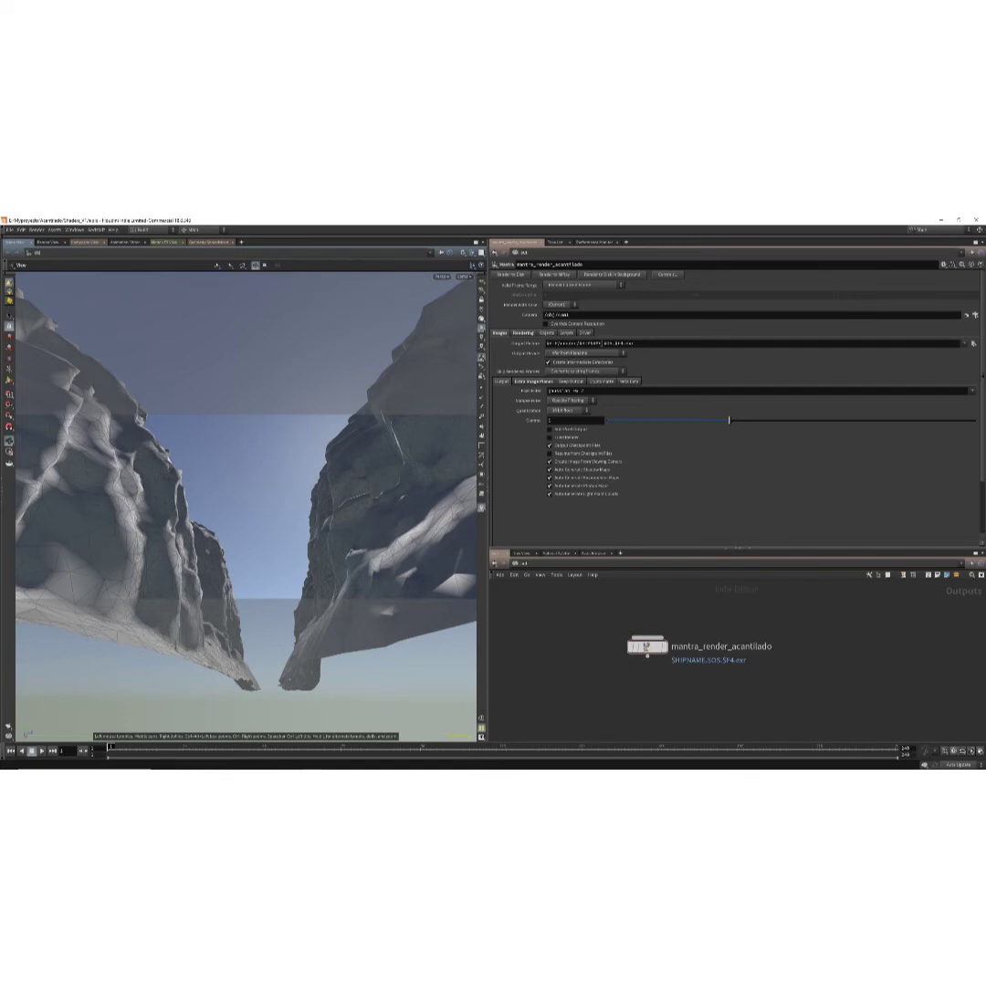
pyautogui.doubleClick(589, 343)
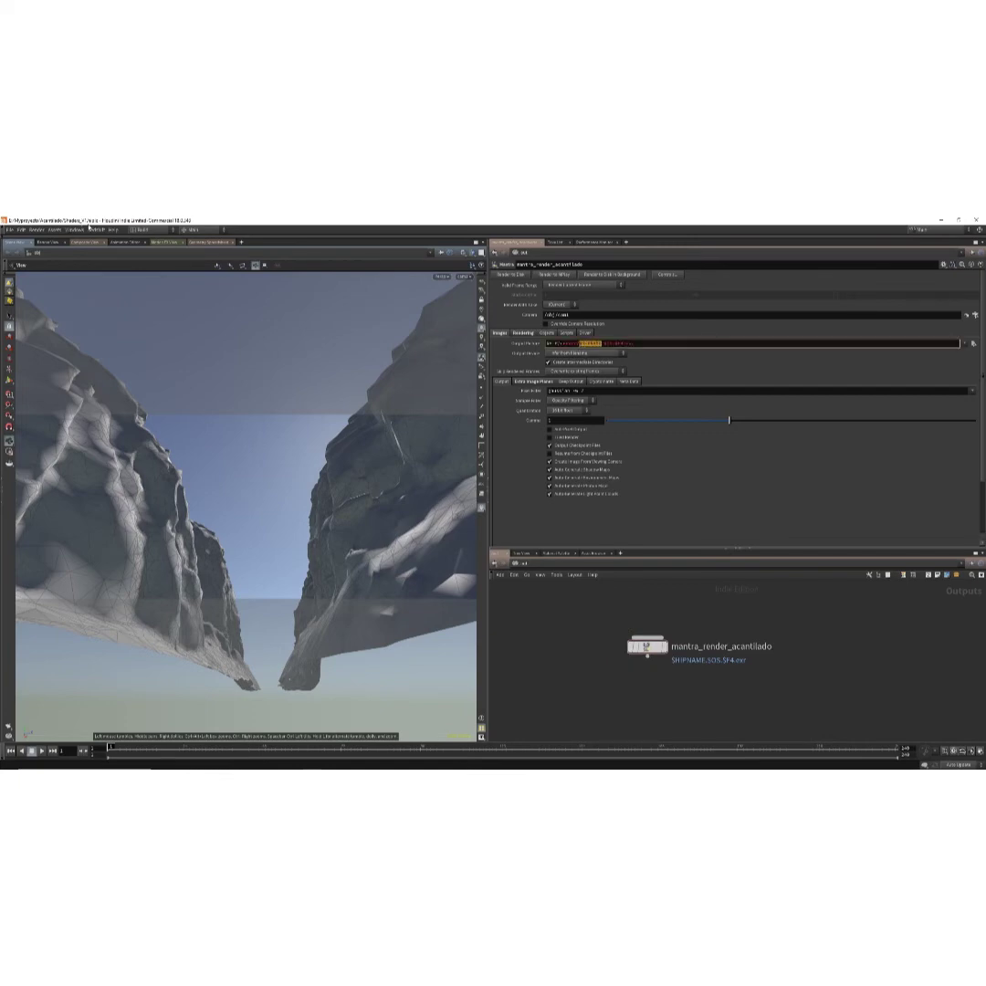
pyautogui.click(572, 652)
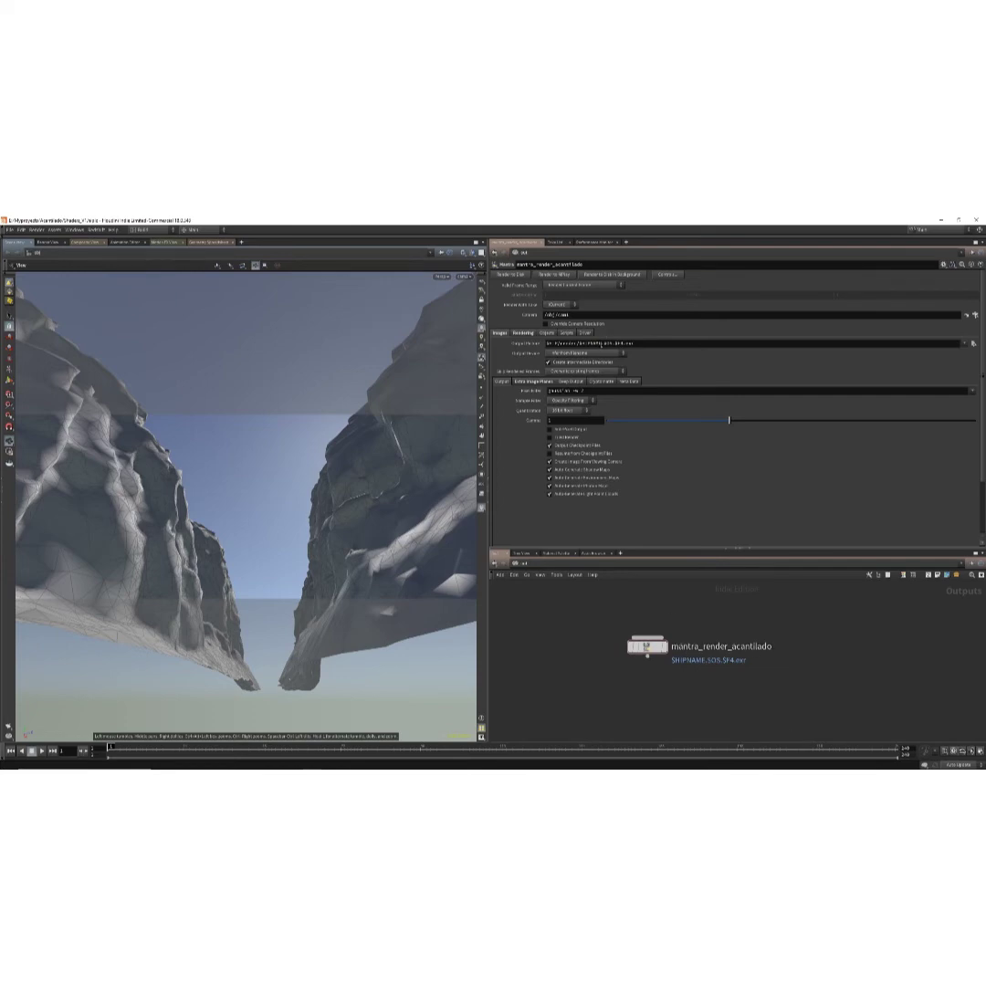
# Step: Remove $HIPNAME from the Output Picture path so that it reads $HIP/render/$OS.$F4.exr
pyautogui.doubleClick(594, 343)
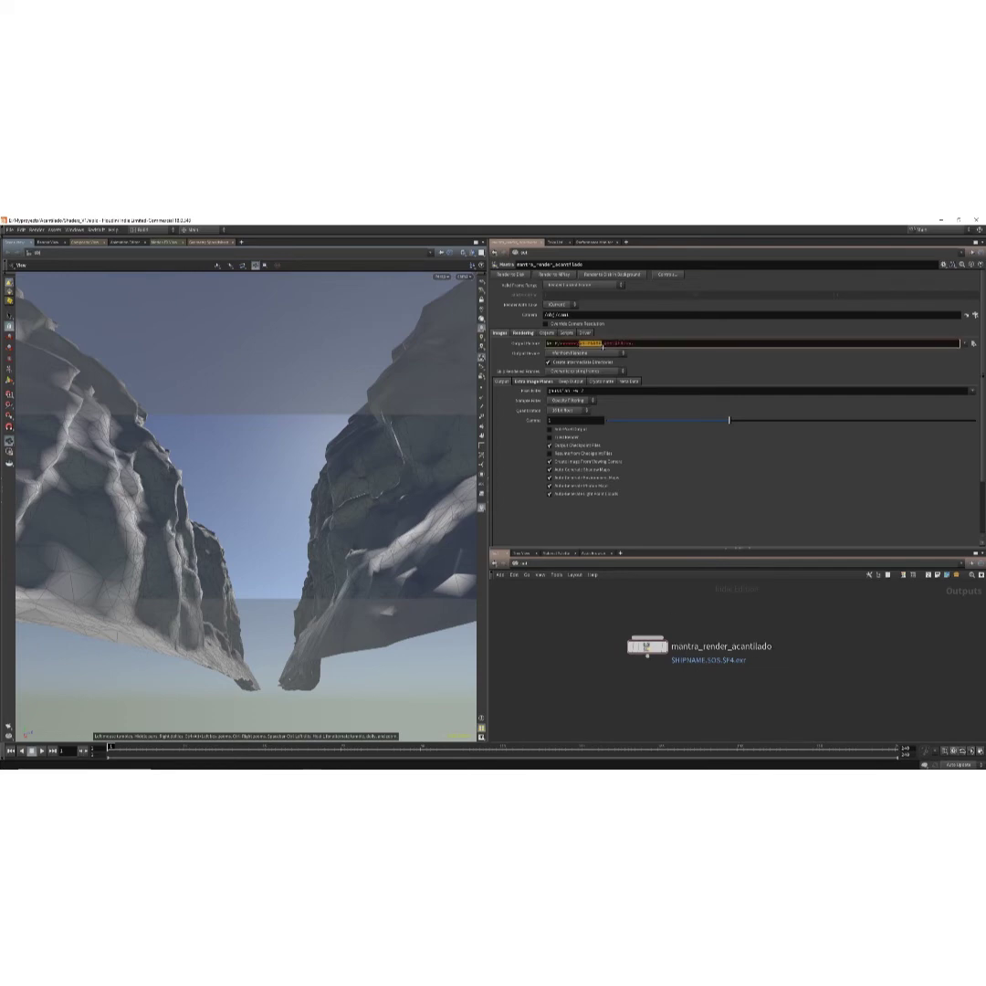
pyautogui.doubleClick(592, 344)
pyautogui.moveTo(584, 347); pyautogui.dragTo(578, 346)
pyautogui.press('BackSpace')
pyautogui.press('Return')
# Step: Rename the Mantra render node as acantilado
pyautogui.doubleClick(732, 646)
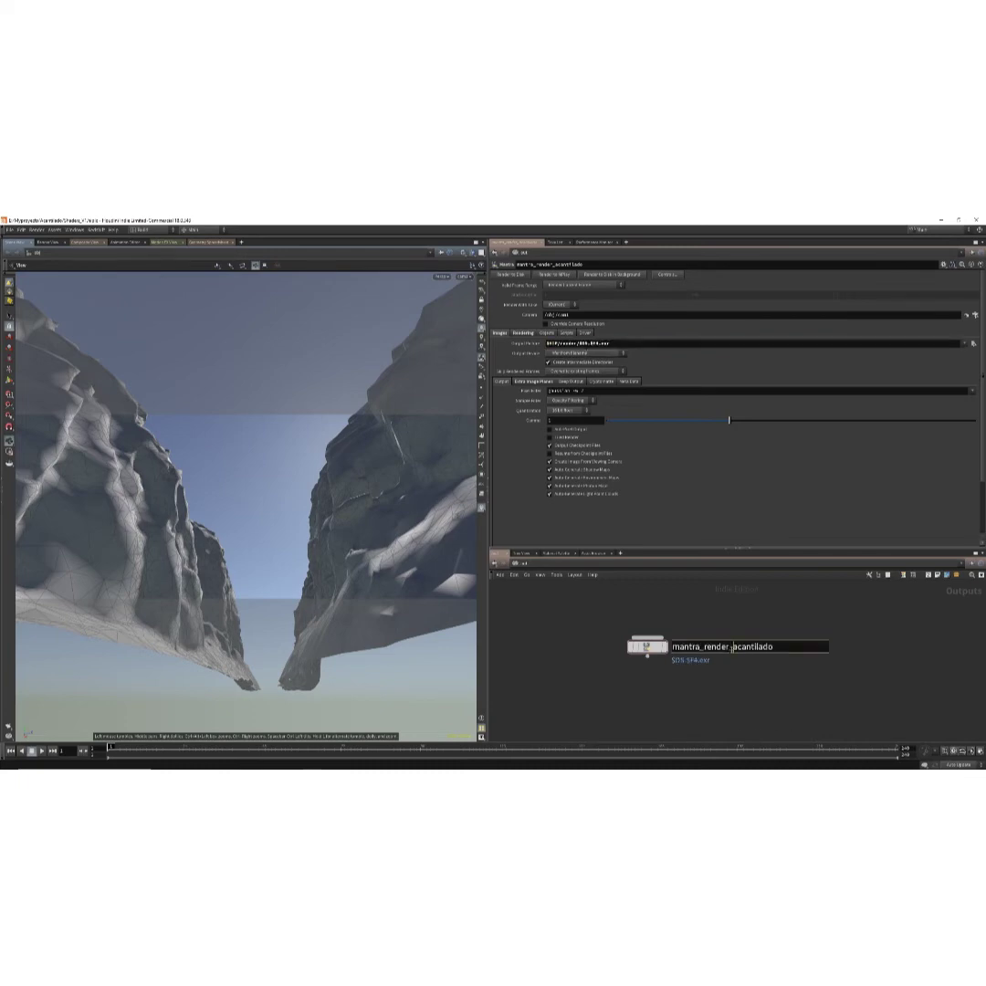
pyautogui.moveTo(732, 646); pyautogui.dragTo(670, 649)
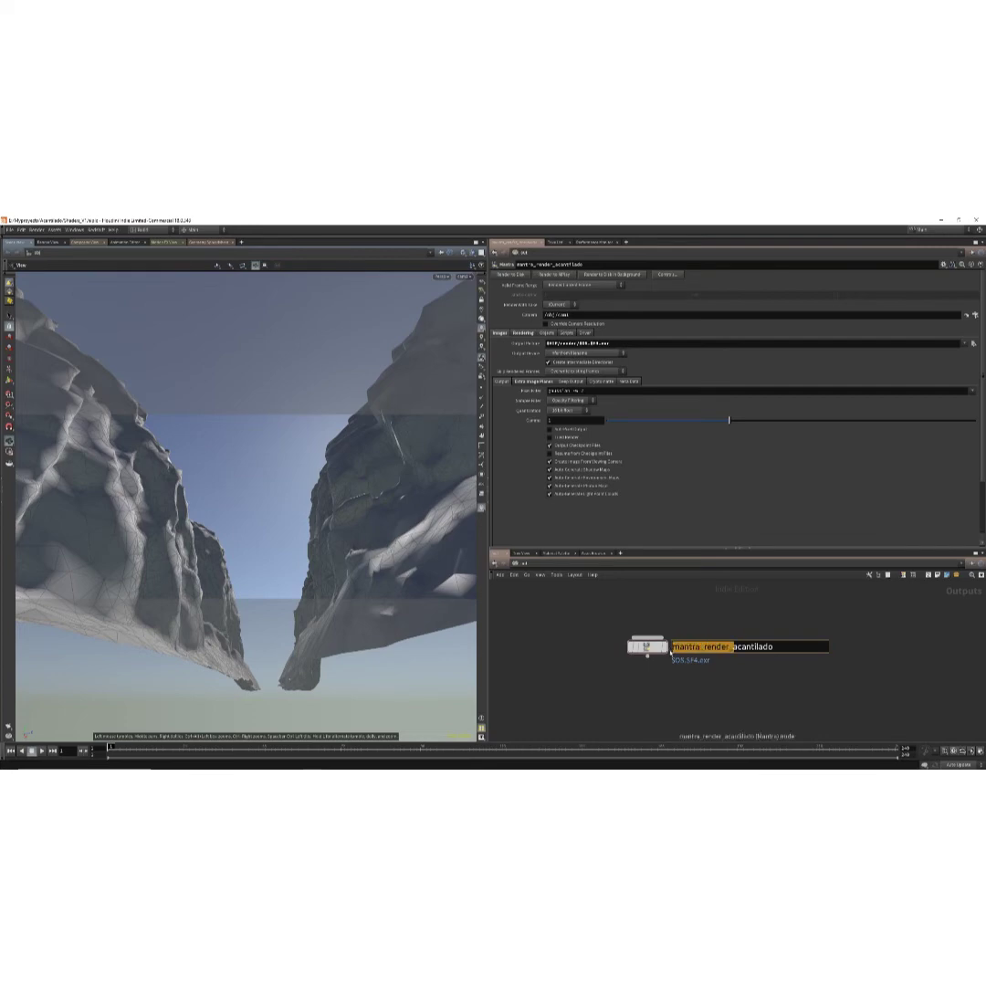
pyautogui.press('BackSpace')
pyautogui.press('Return')
pyautogui.doubleClick(715, 646)
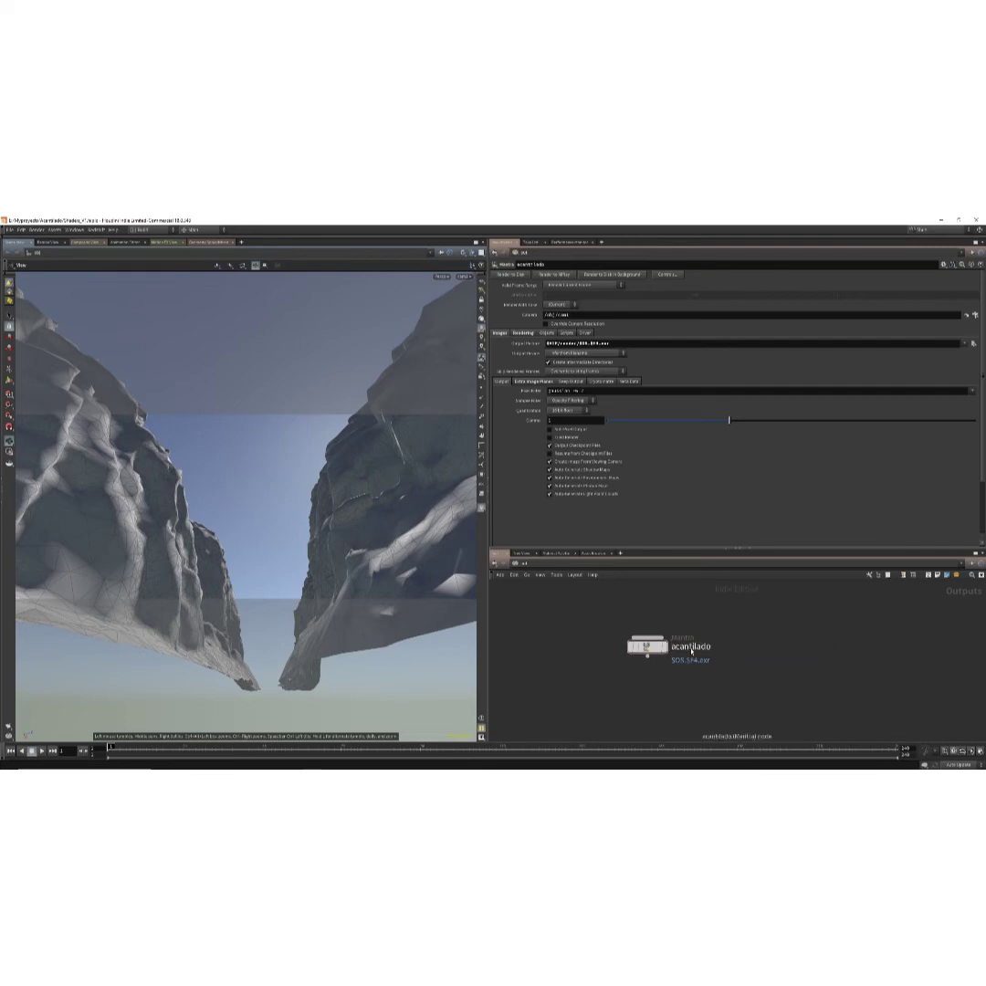
pyautogui.click(642, 682)
pyautogui.moveTo(678, 641)
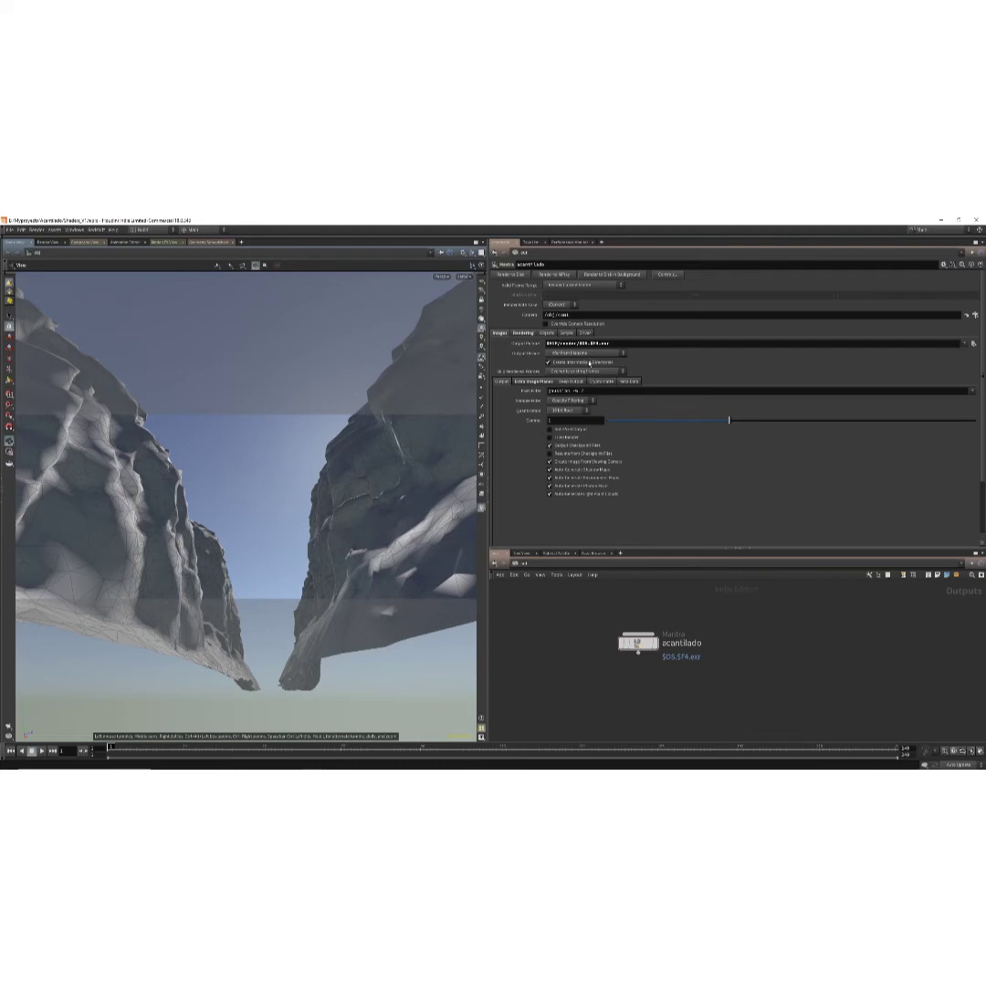
# Step: Remove the $F4 frame number from the Output Picture path, leaving $HIP/render/$OS.exr
pyautogui.click(599, 344)
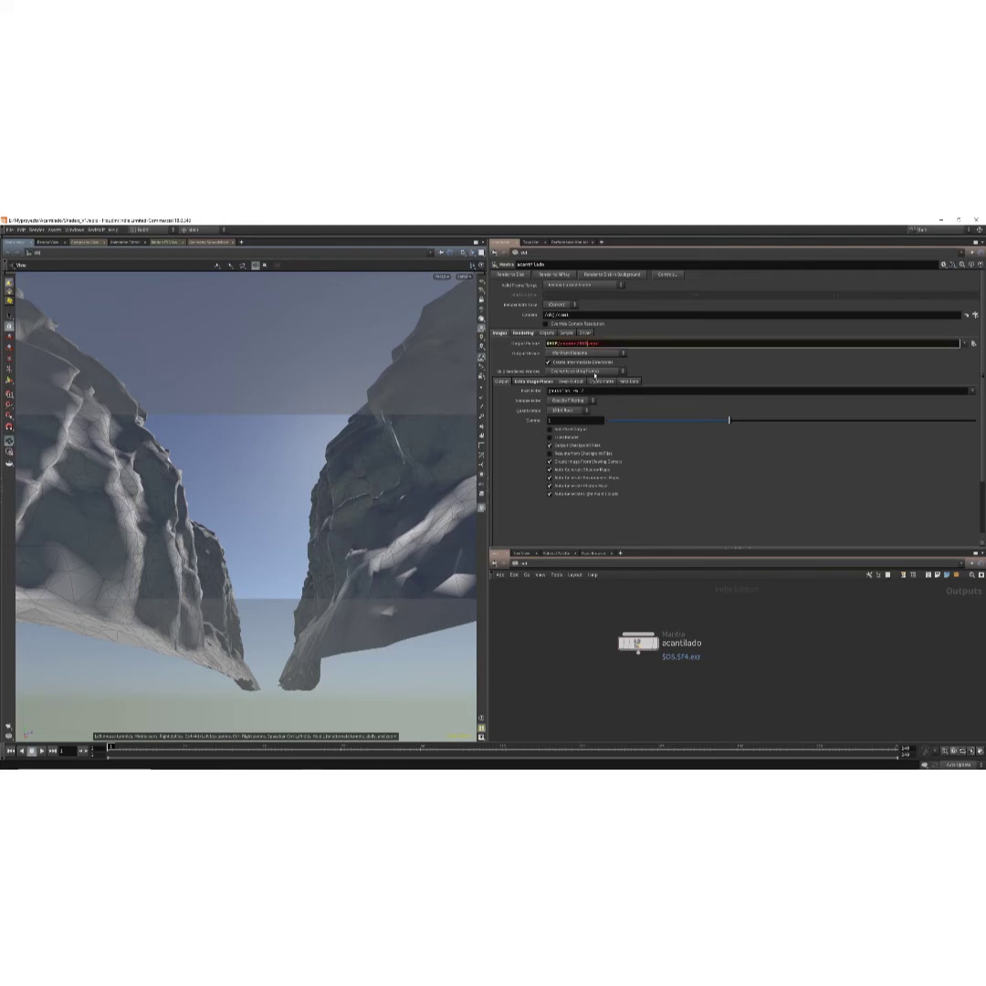
pyautogui.press('BackSpace')
pyautogui.press('BackSpace')
pyautogui.press('BackSpace')
pyautogui.press('BackSpace')
pyautogui.press('Return')
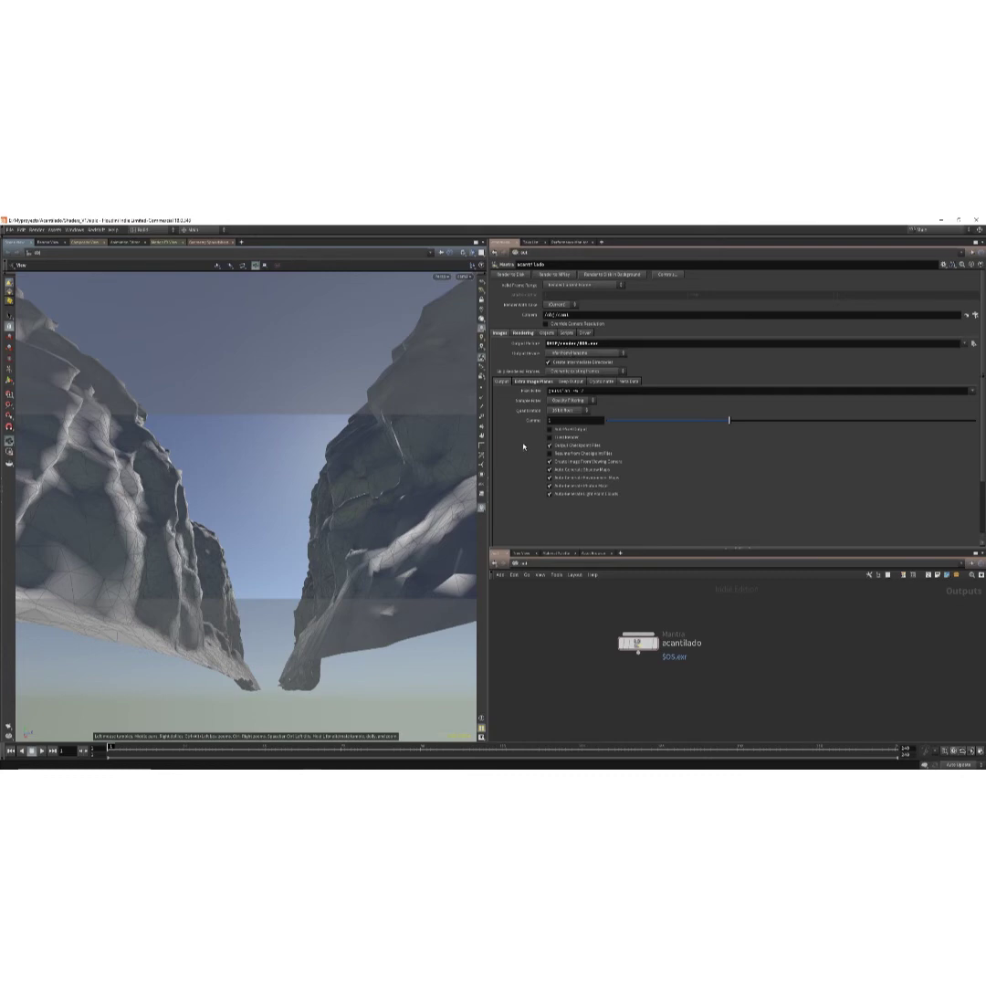
# Step: Examine the Extra Image Planes options of the acantilado Mantra node
pyautogui.click(529, 384)
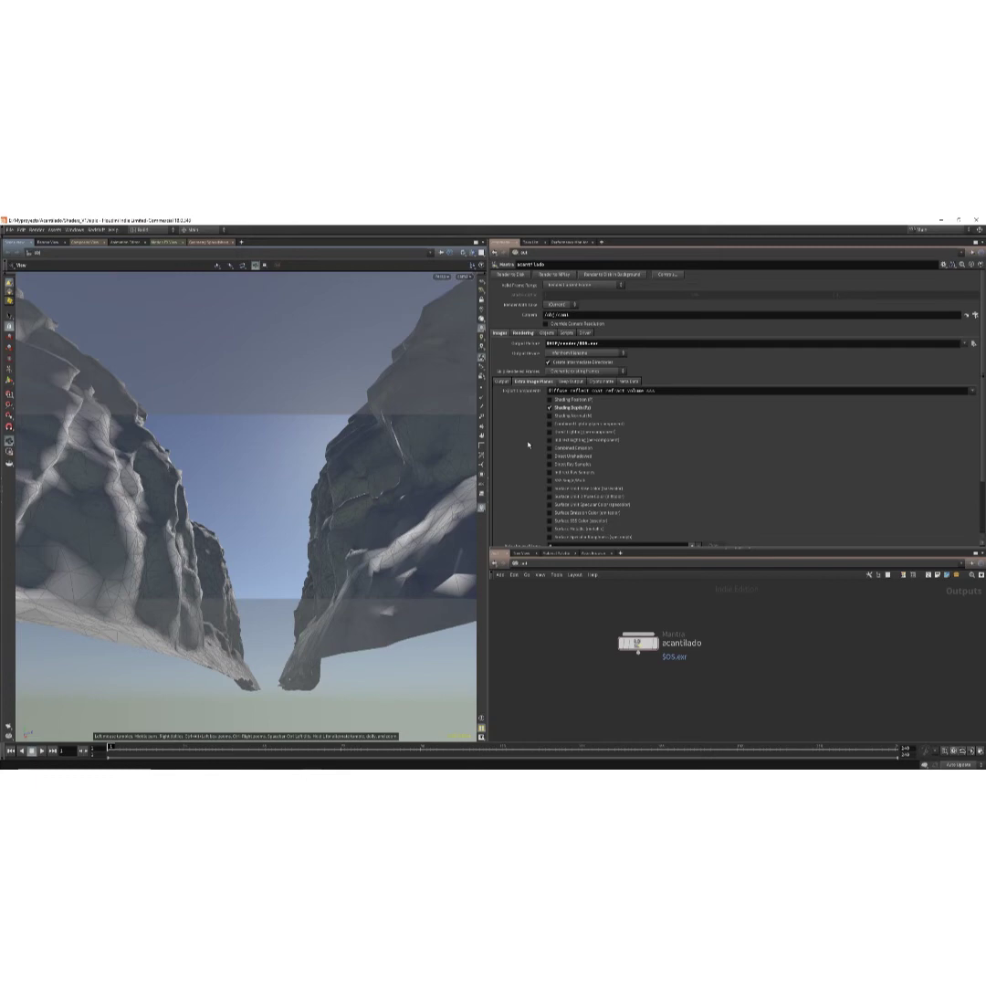
pyautogui.scroll(-2, 531, 448)
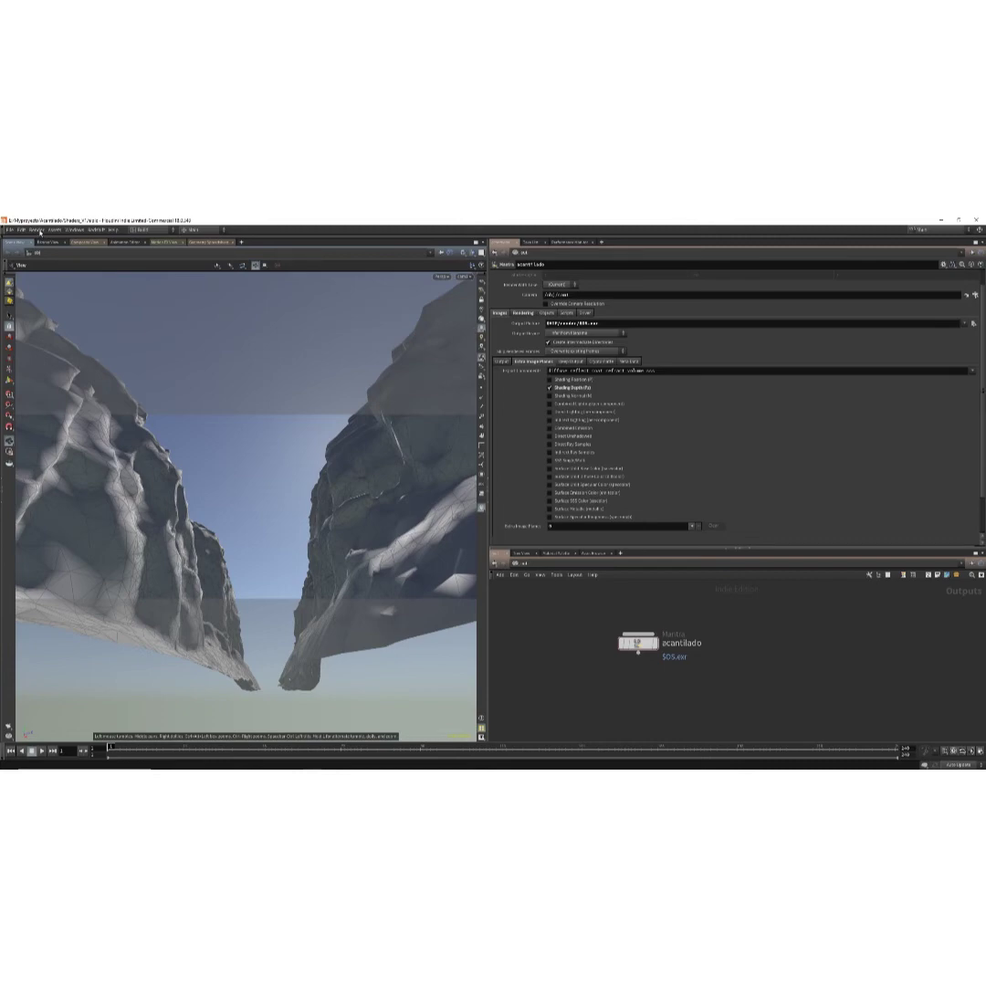
# Step: Open MPlay with its dialog for loading image files from disk
pyautogui.click(39, 232)
pyautogui.moveTo(54, 333)
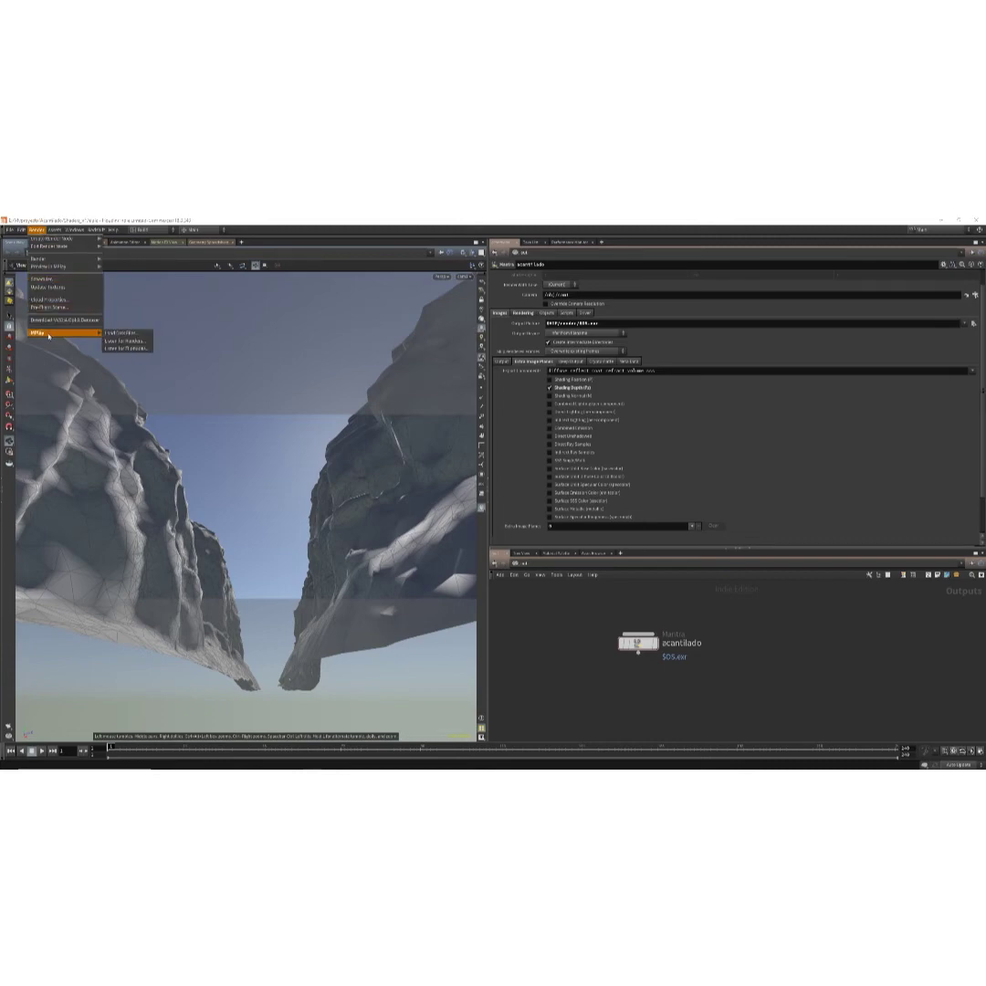
pyautogui.click(126, 332)
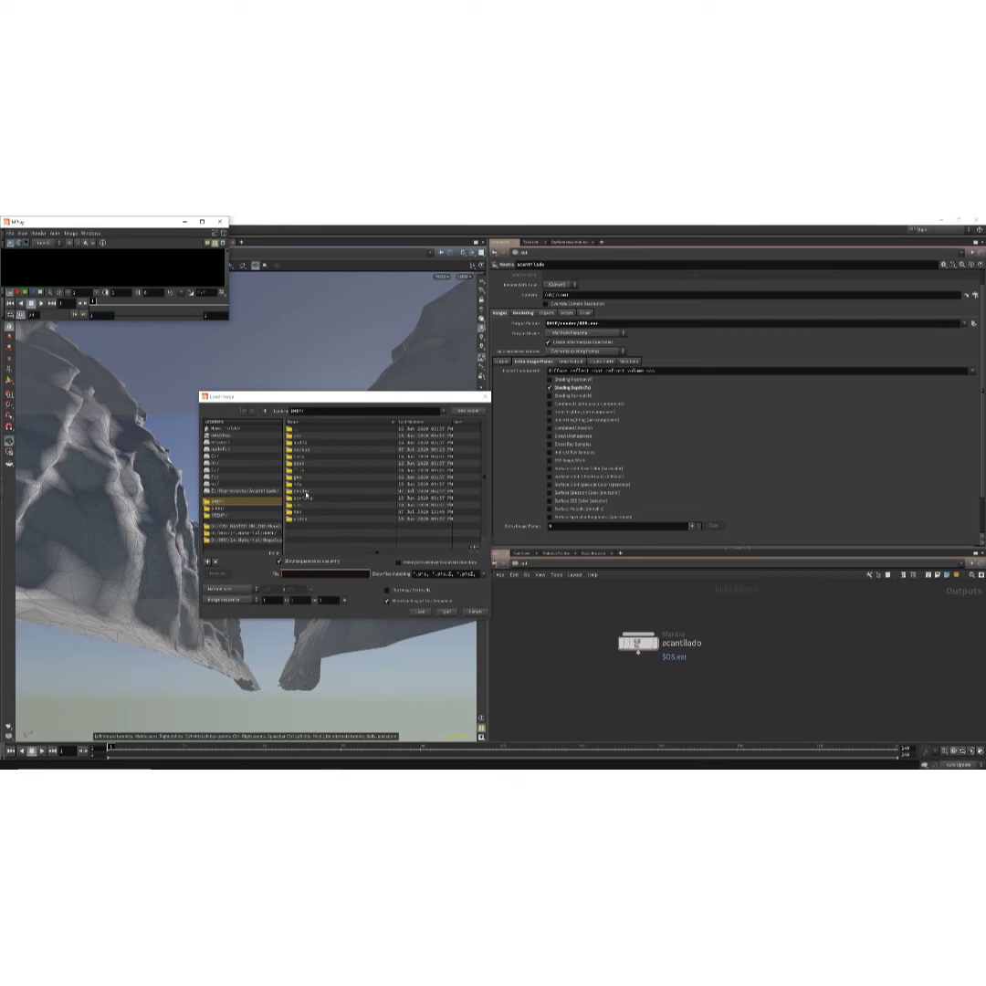
# Step: Load the single image acantilado_v2.exr from the $HIP/render folder, listing sequence files individually
pyautogui.doubleClick(306, 493)
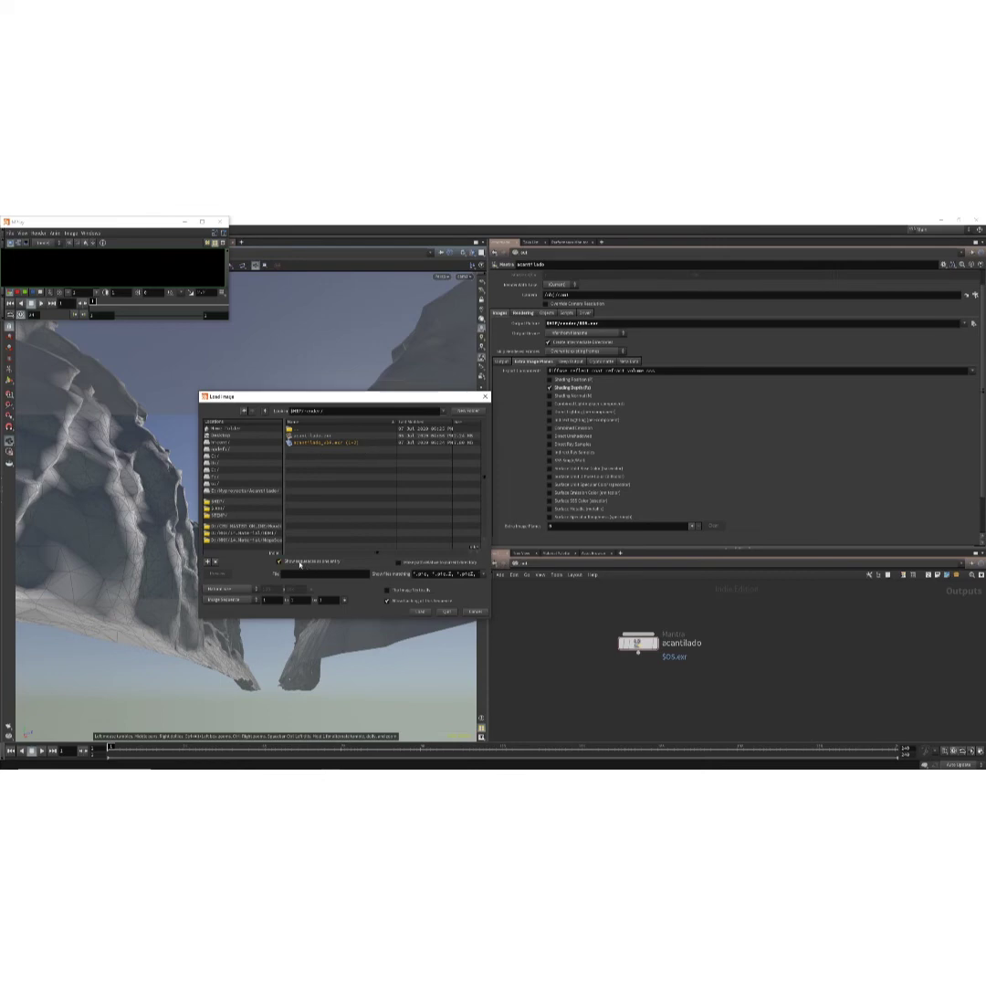
pyautogui.click(299, 562)
pyautogui.click(305, 451)
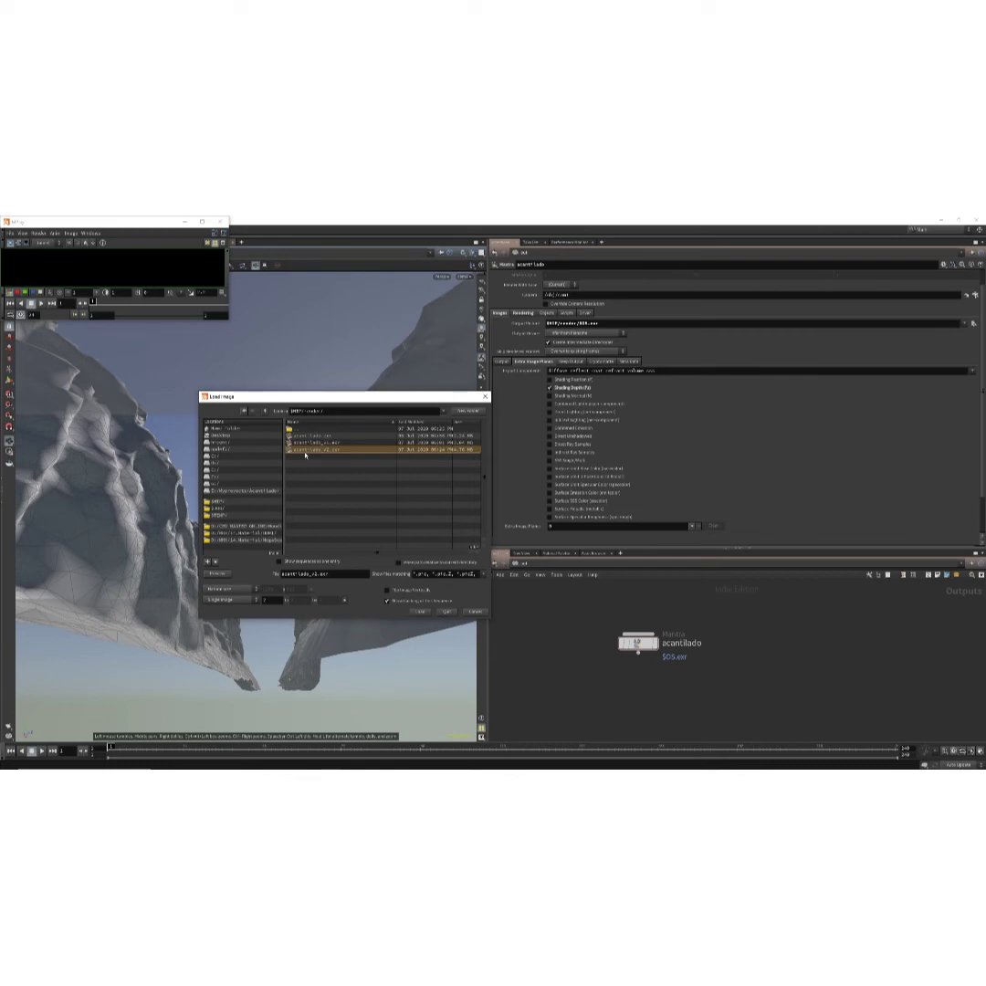
pyautogui.click(421, 614)
# Step: Widen the scene view pane and place the MPlay window over the viewport beside the Mantra parameters
pyautogui.moveTo(355, 231); pyautogui.dragTo(385, 345)
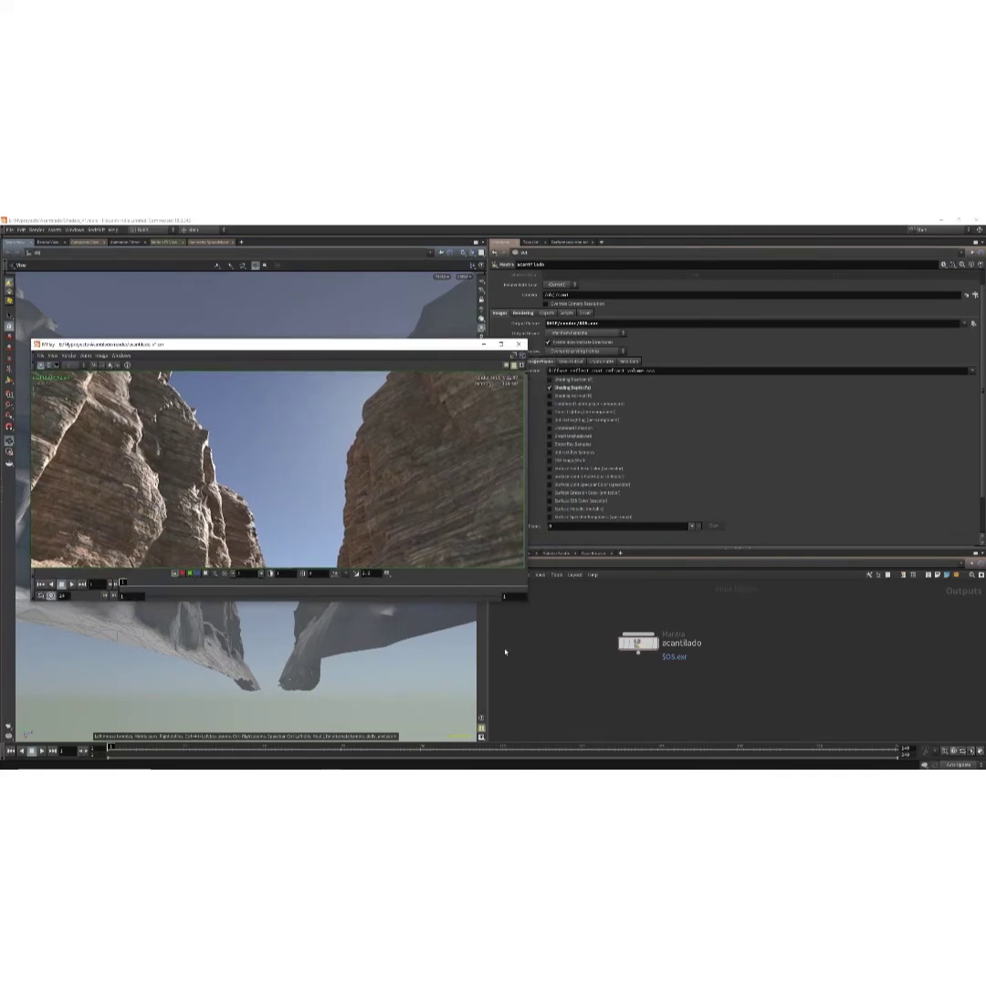
pyautogui.moveTo(488, 648); pyautogui.dragTo(534, 648)
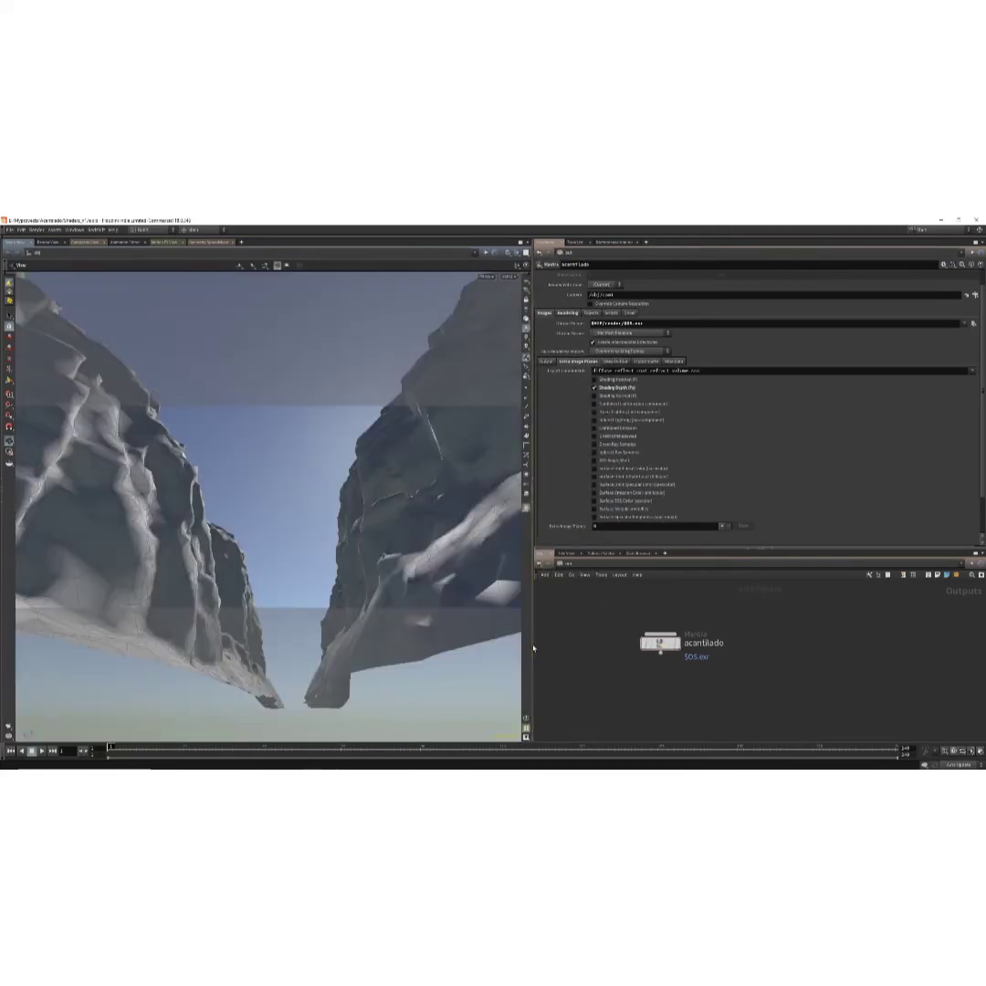
pyautogui.hotkey('alt', 'Tab')
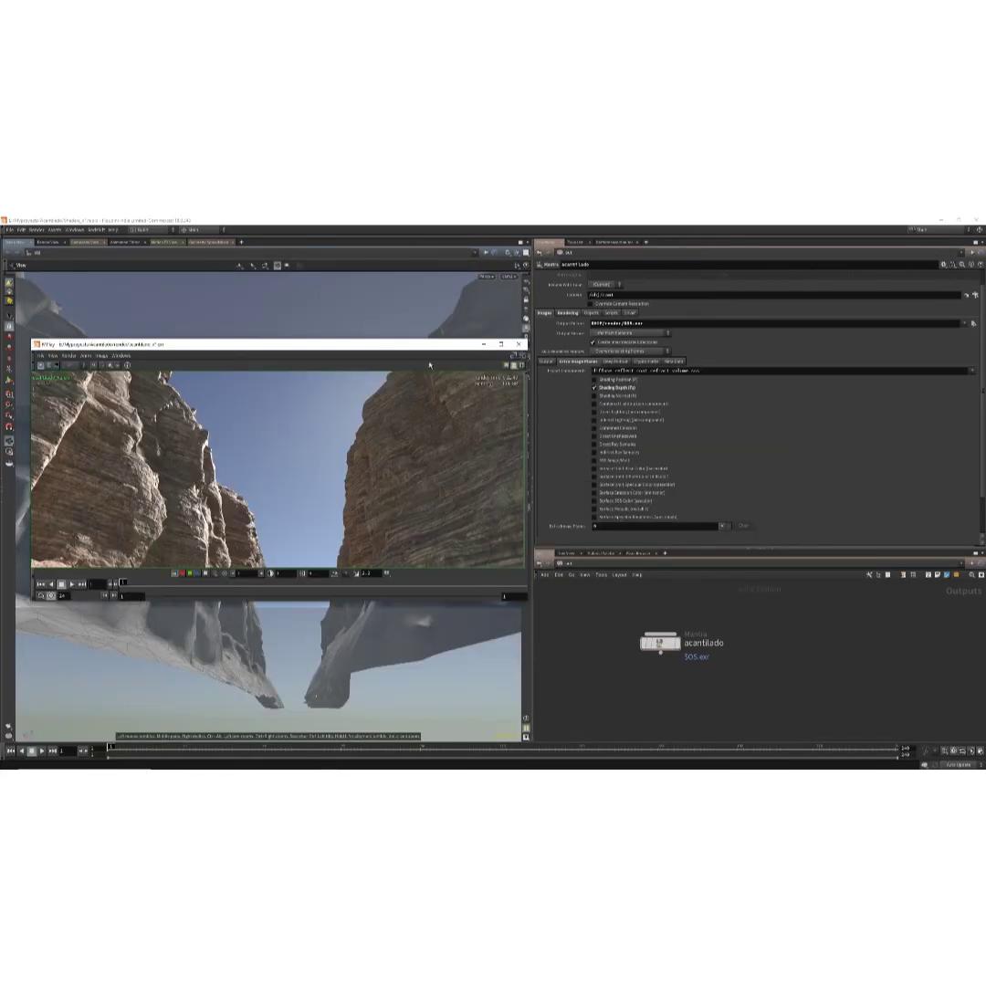
pyautogui.moveTo(431, 346); pyautogui.dragTo(439, 351)
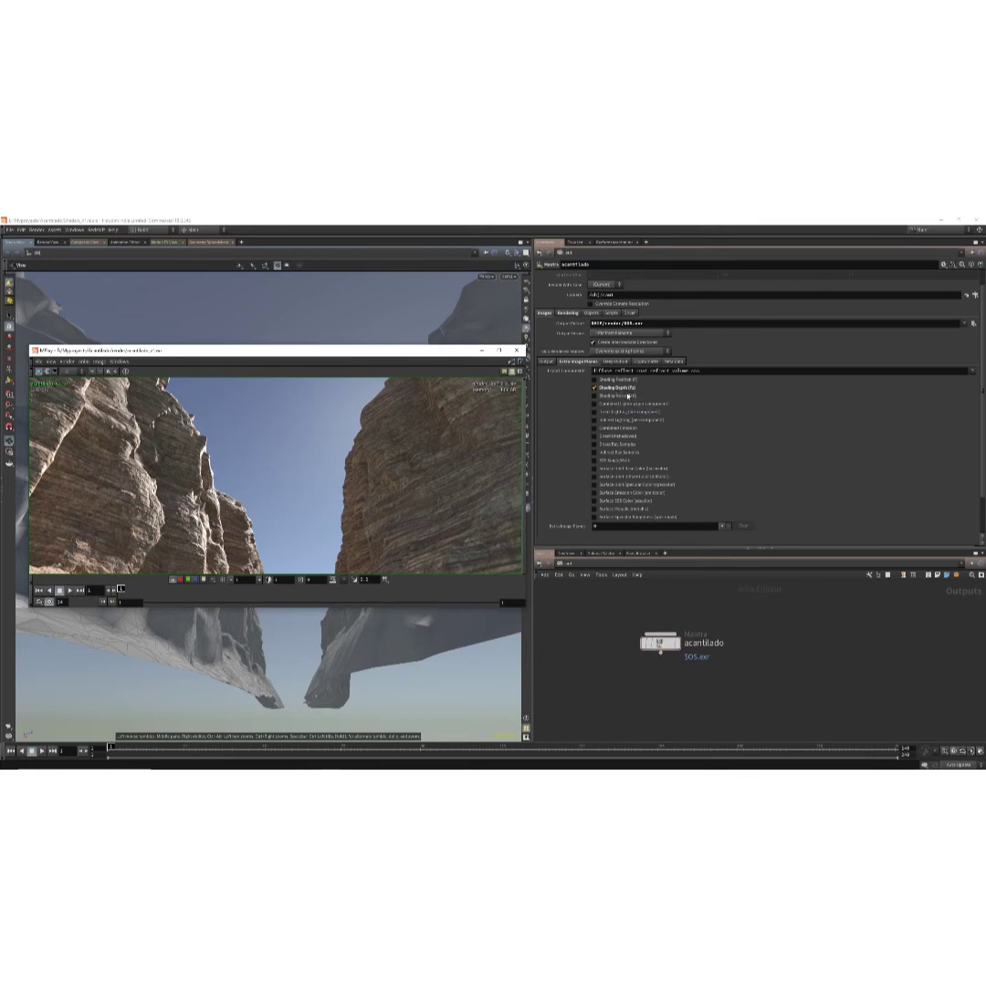
# Step: Inspect the render's depth plane in MPlay with an adjusted display range, and return to the colour plane
pyautogui.click(70, 372)
pyautogui.click(69, 389)
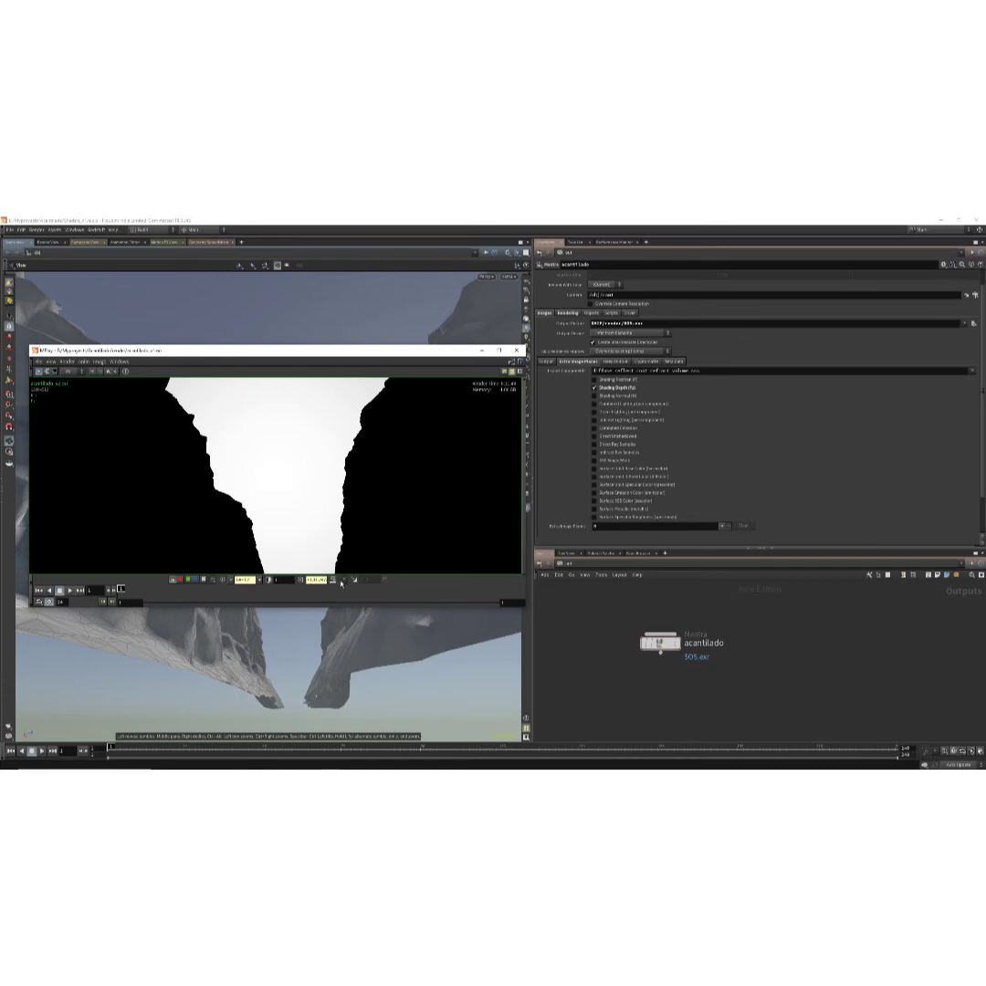
pyautogui.middleClick(244, 579)
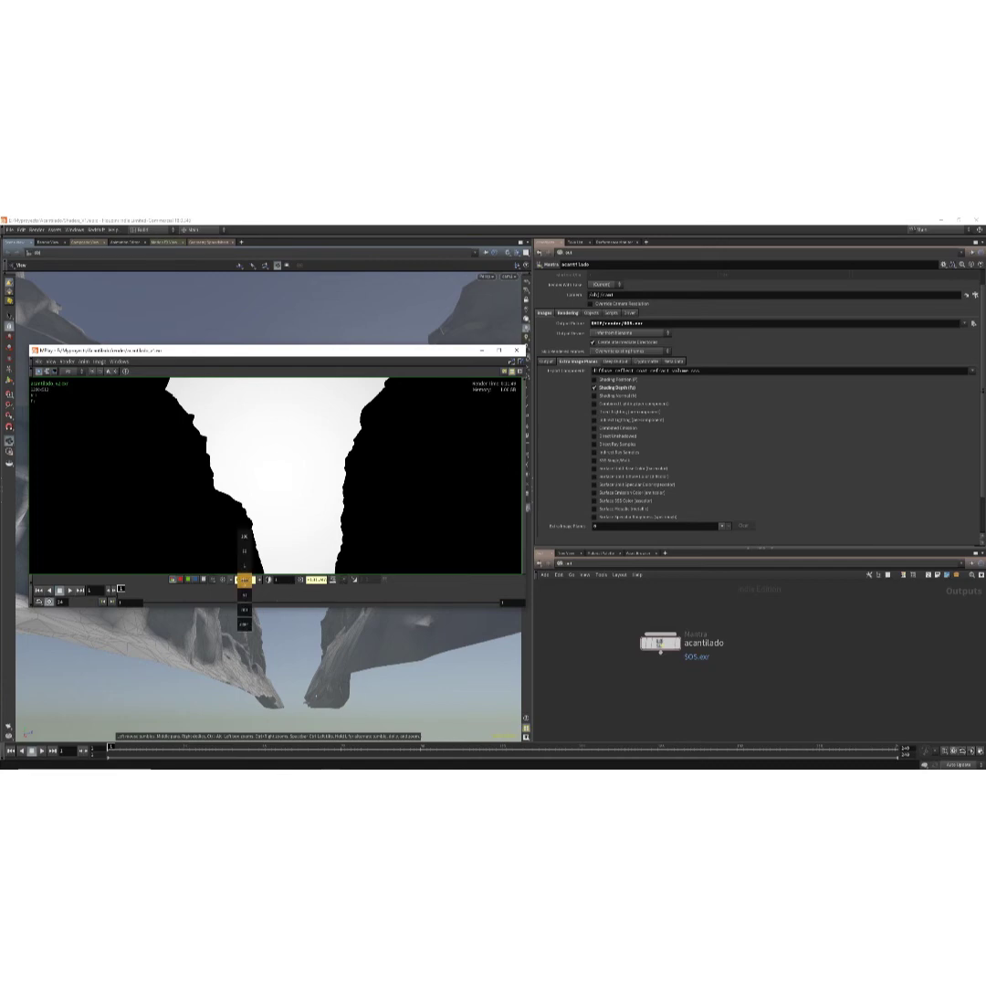
pyautogui.middleClick(244, 580)
pyautogui.moveTo(243, 581); pyautogui.dragTo(255, 612, button='middle')
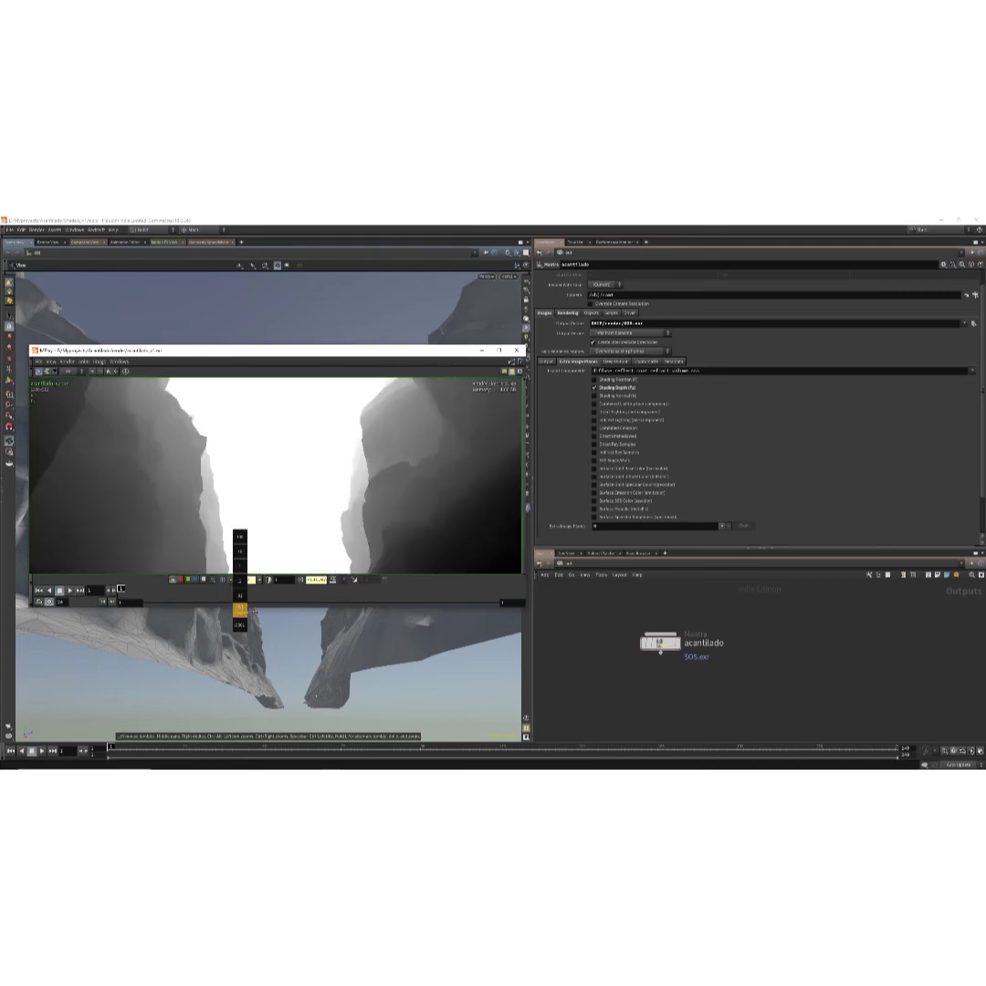
pyautogui.moveTo(253, 611); pyautogui.dragTo(259, 612, button='middle')
pyautogui.click(66, 376)
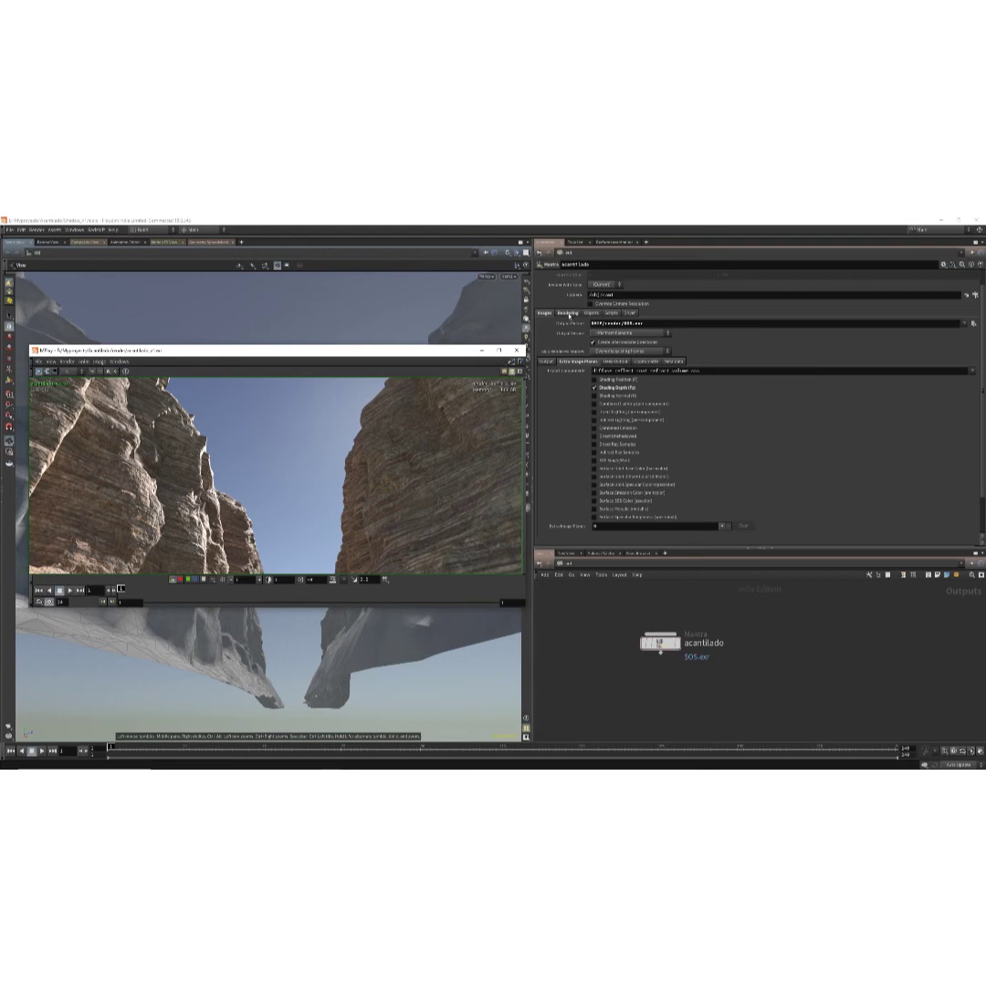
# Step: Review the Limits and Sampling quality settings in the acantilado node's Rendering parameters
pyautogui.click(570, 314)
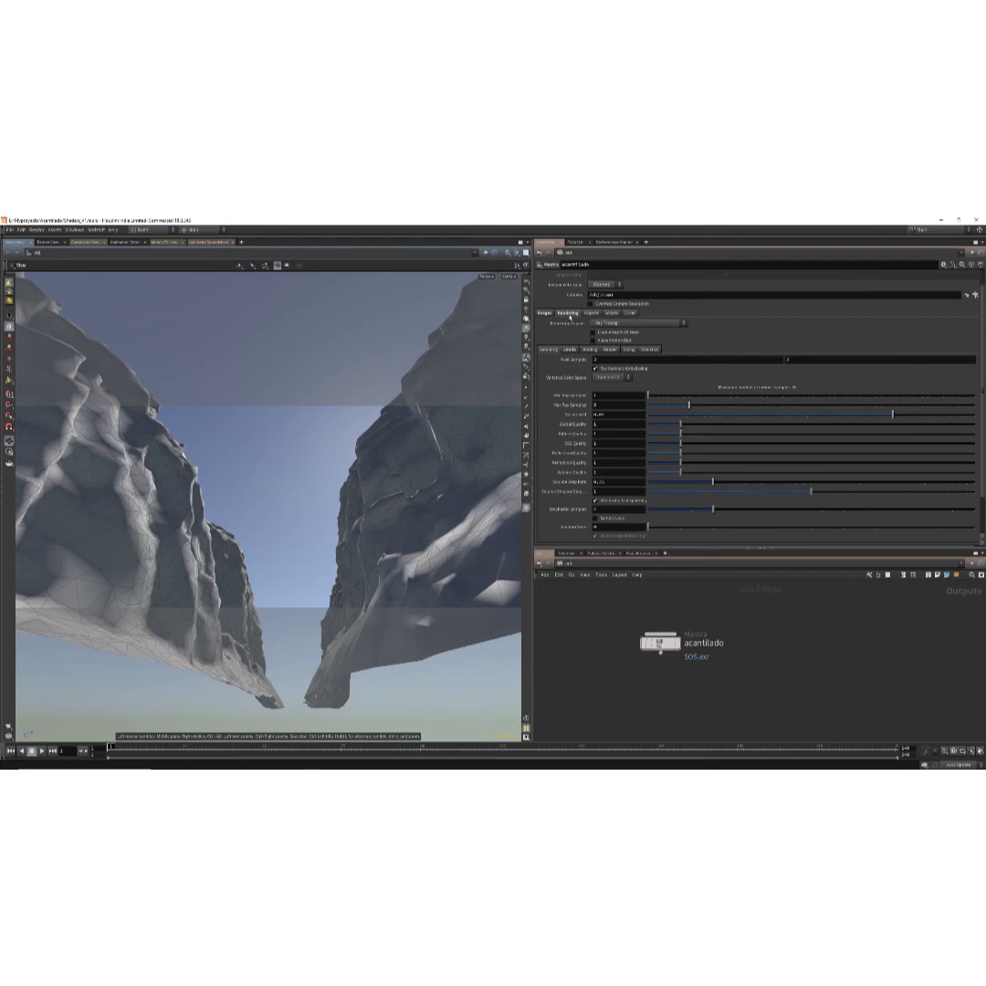
pyautogui.click(569, 349)
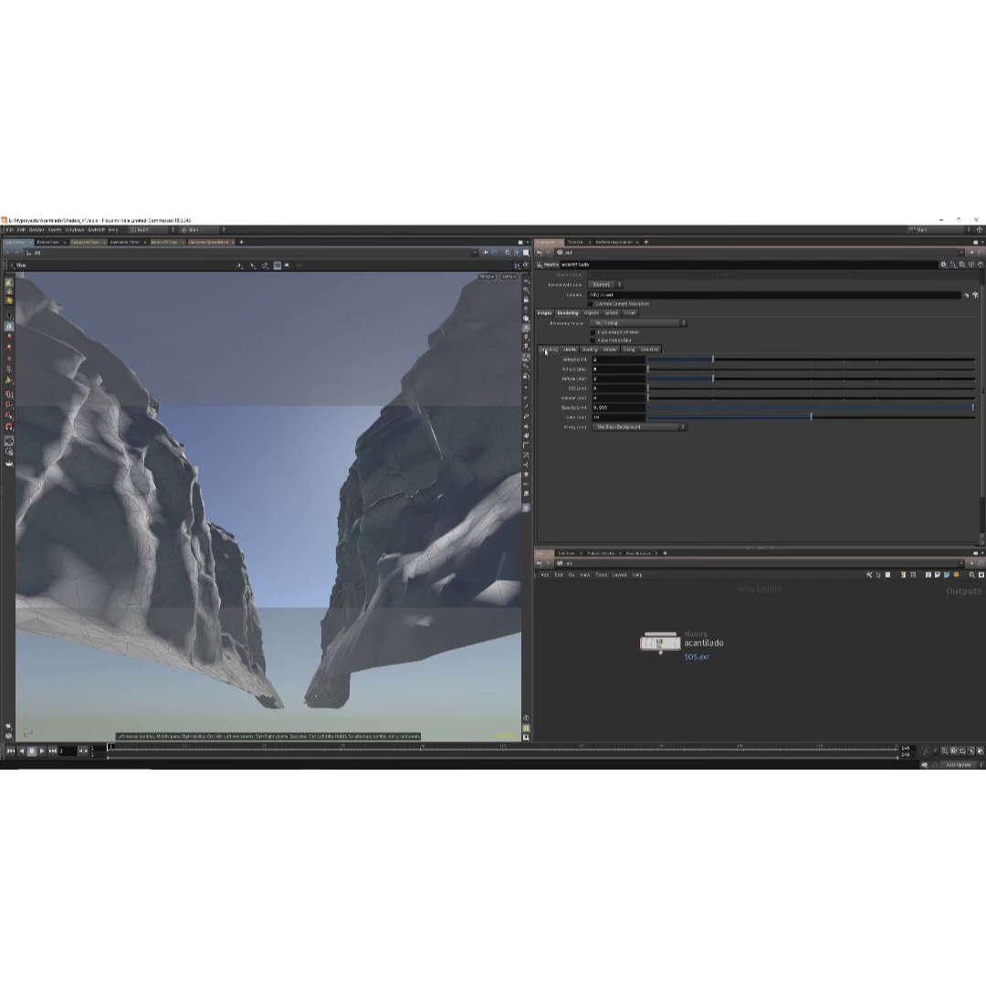
pyautogui.click(547, 349)
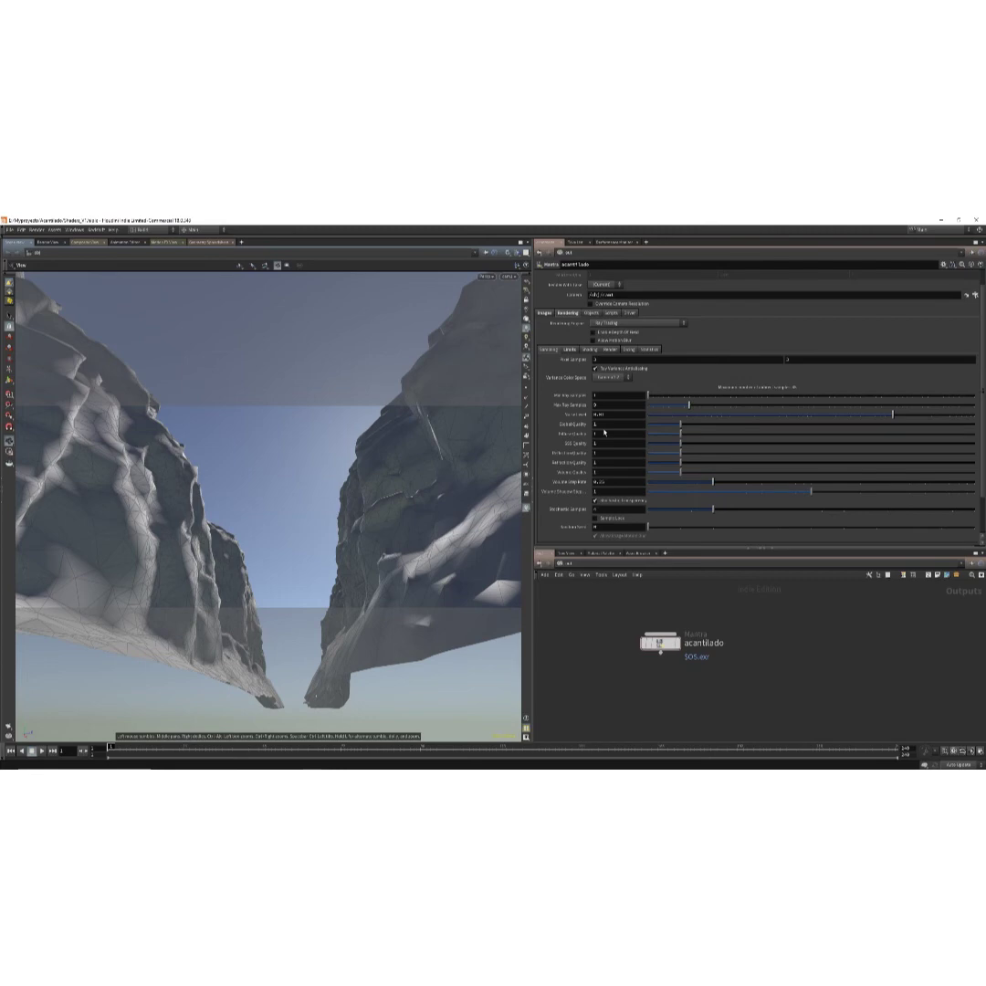
pyautogui.doubleClick(602, 424)
pyautogui.press('Tab')
pyautogui.press('Tab')
pyautogui.press('Tab')
pyautogui.press('Tab')
pyautogui.press('Tab')
# Step: Set the acantilado node's Pixel Samples to 6 by 6
pyautogui.click(595, 359)
pyautogui.press('Tab')
pyautogui.write('6')
pyautogui.press('Return')
# Step: Set Min Ray Samples to 3 and Max Ray Samples to 8
pyautogui.moveTo(576, 407)
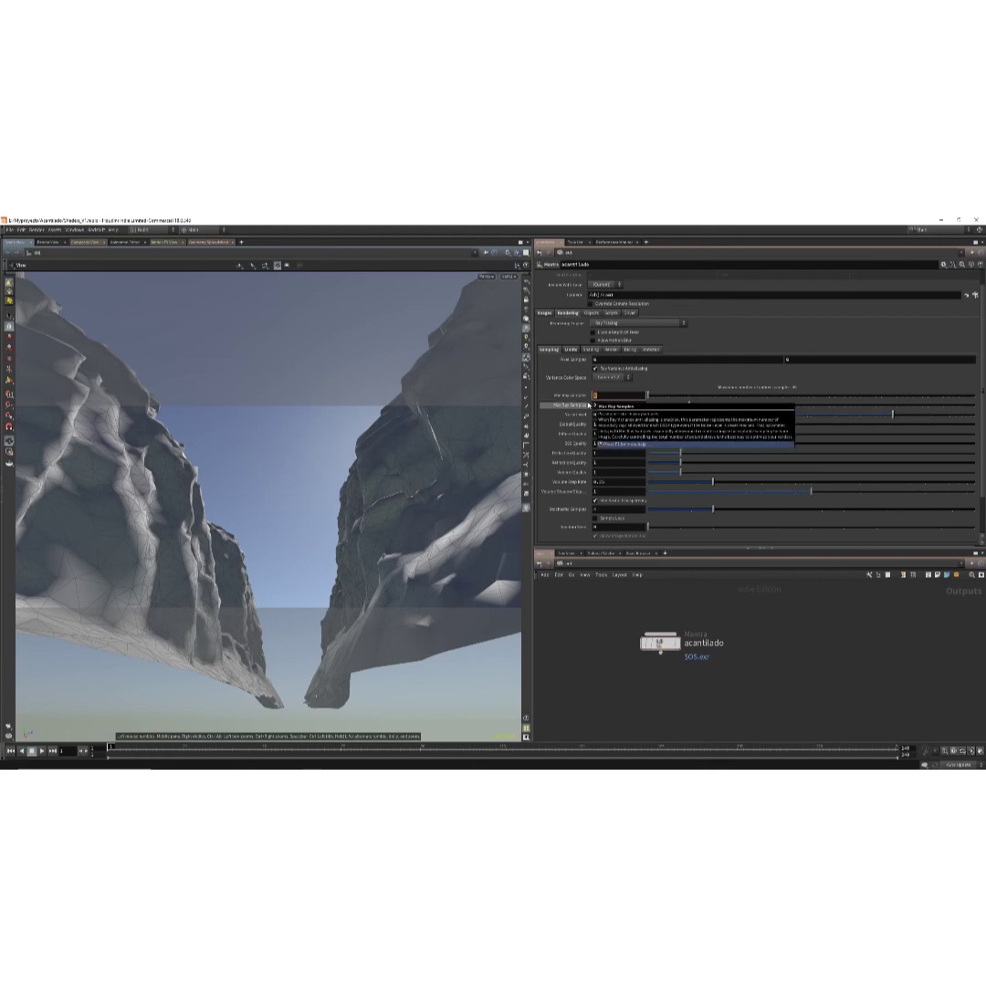
pyautogui.write('3')
pyautogui.press('Return')
pyautogui.moveTo(599, 405); pyautogui.dragTo(579, 407)
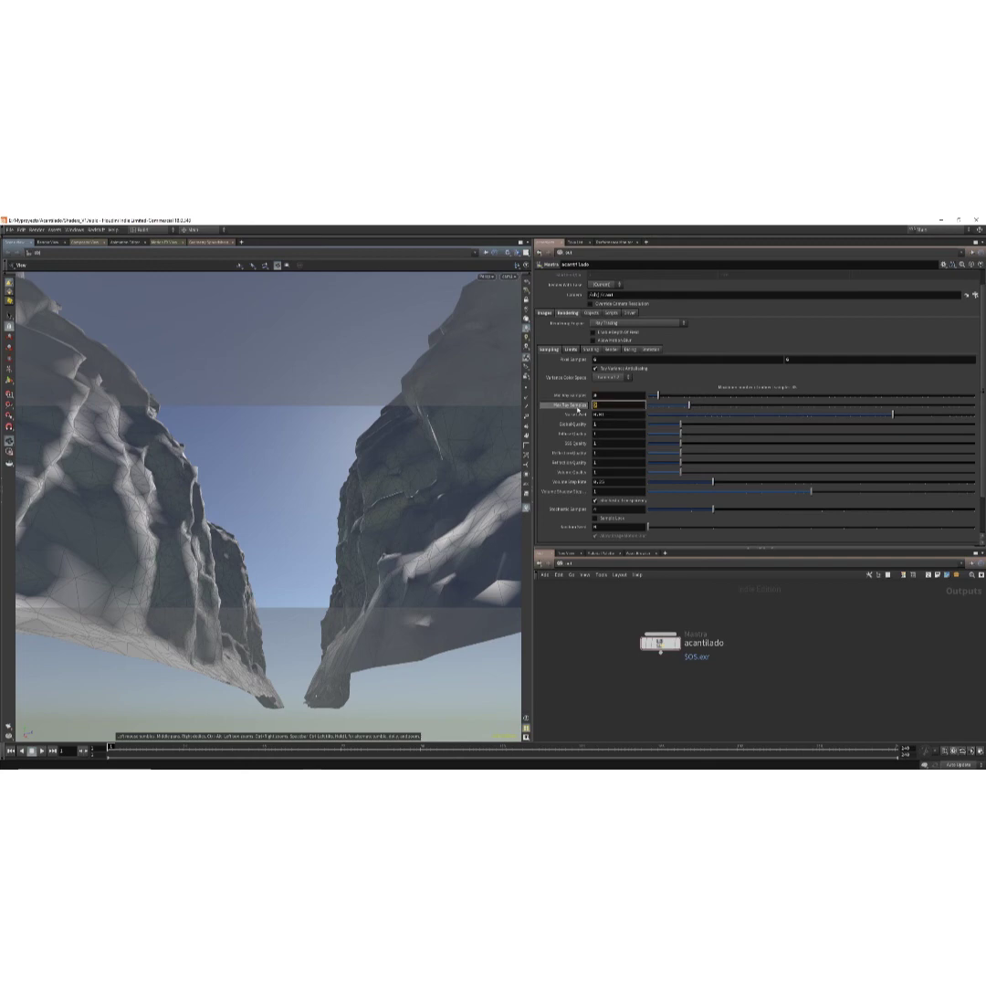
pyautogui.moveTo(577, 409)
pyautogui.write('8')
pyautogui.press('Return')
# Step: Review the Reflect Limit and Diffuse Limit values of the Mantra node and return to its sampling settings
pyautogui.click(570, 348)
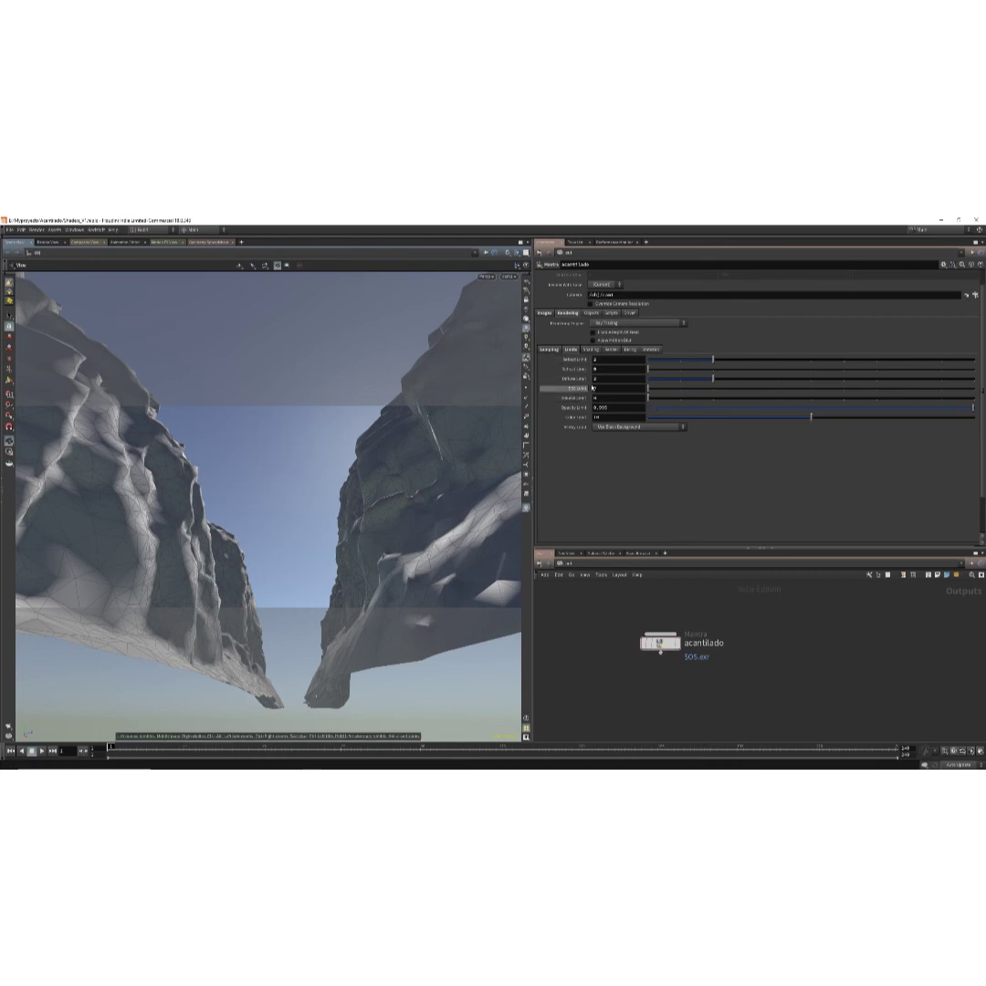
pyautogui.moveTo(599, 359); pyautogui.dragTo(578, 363)
pyautogui.click(601, 380)
pyautogui.click(571, 349)
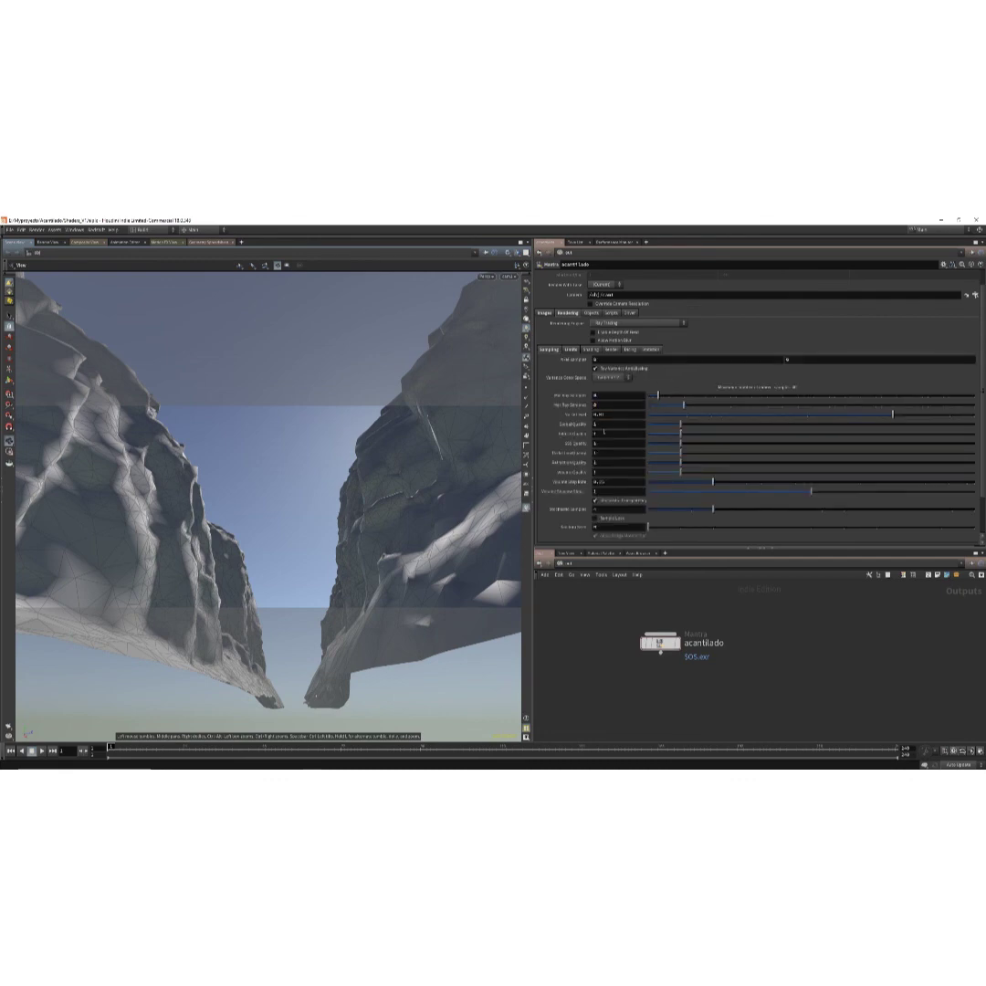
# Step: Review the available rendering engines and choose Ray Tracing for the Mantra node
pyautogui.scroll(1, 602, 432)
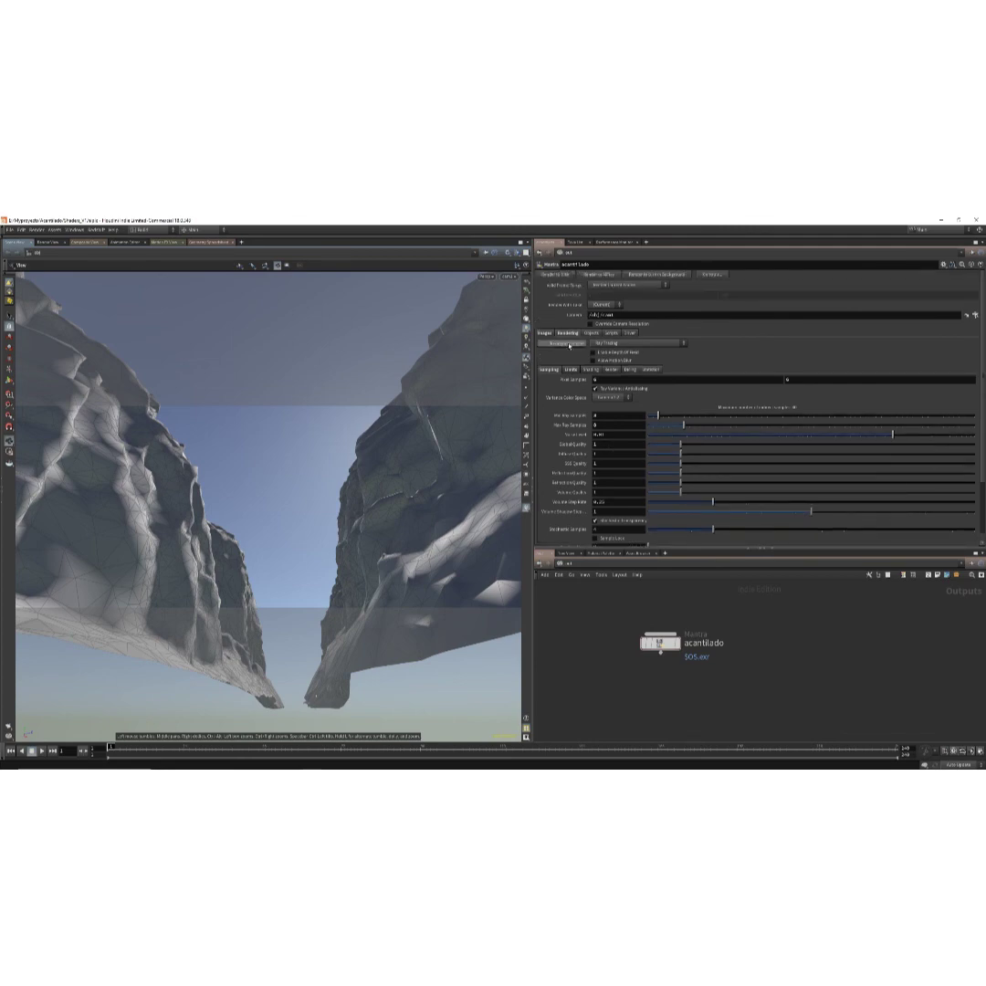
pyautogui.click(571, 345)
pyautogui.click(617, 345)
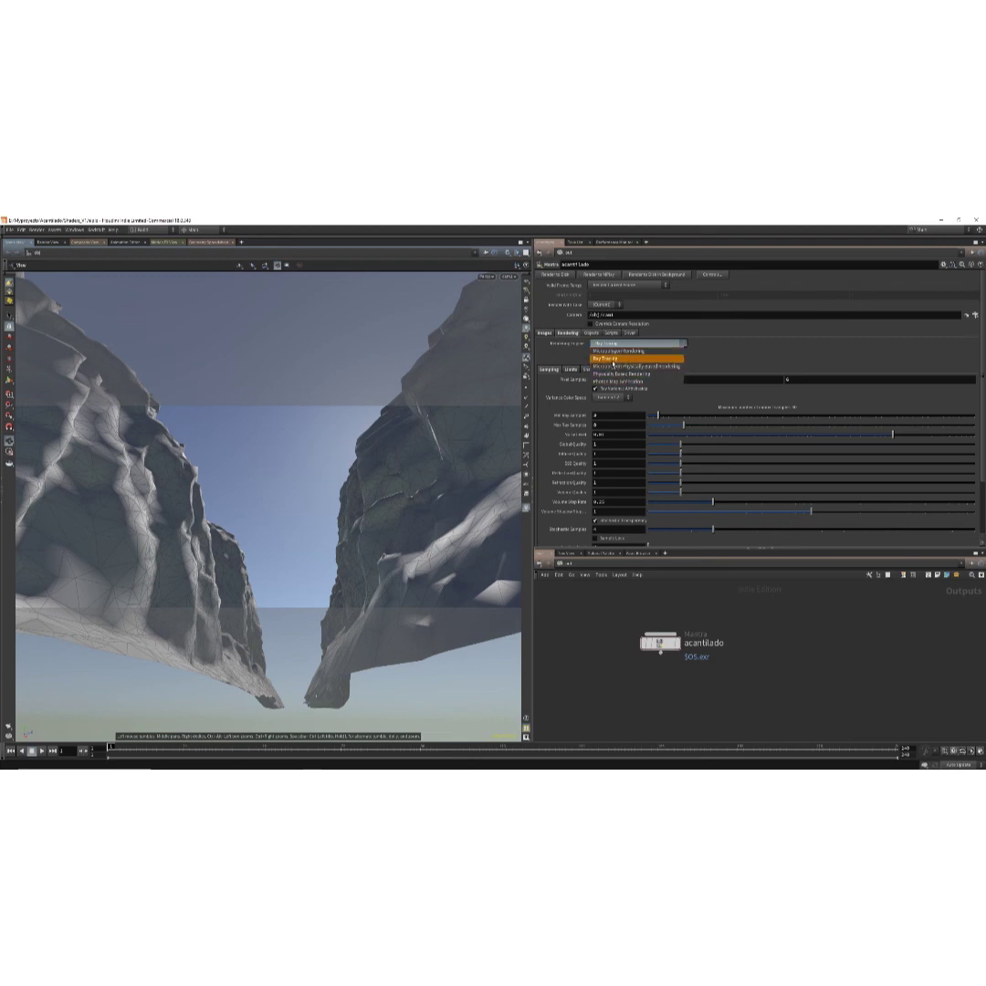
pyautogui.click(614, 359)
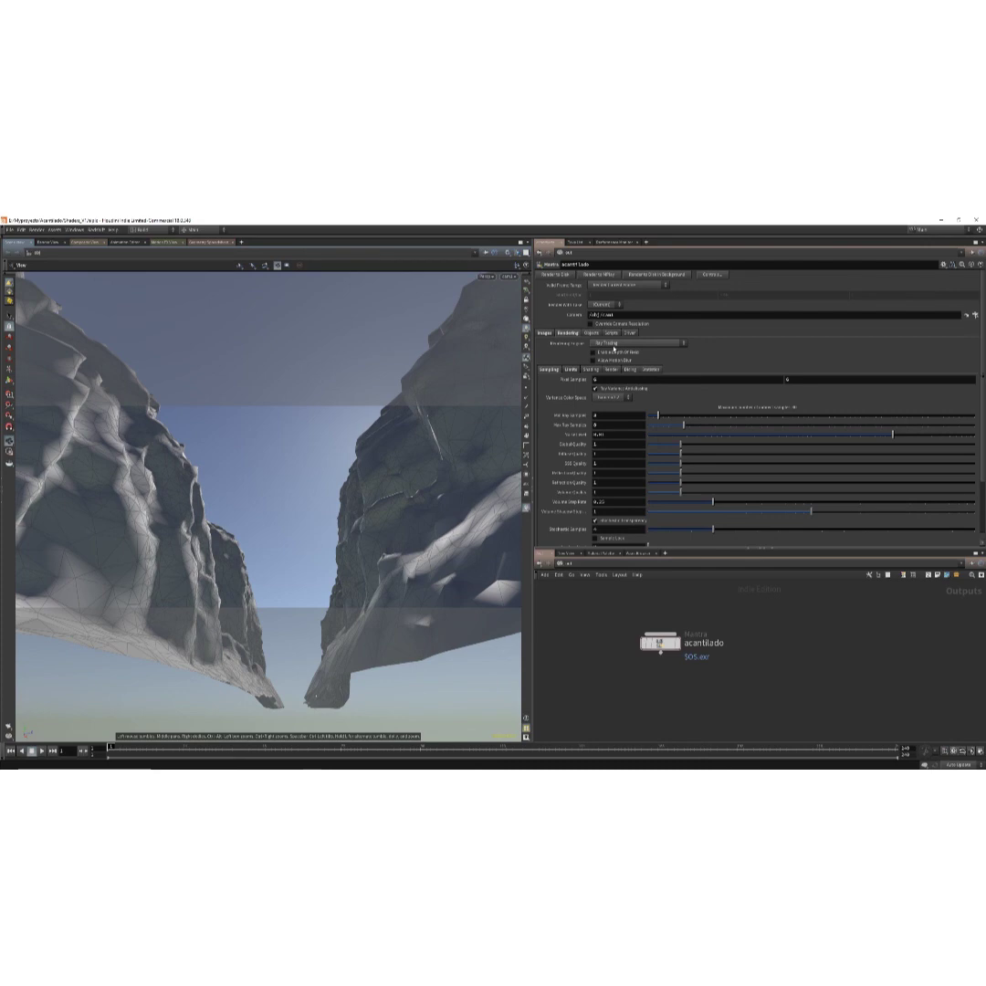
pyautogui.click(614, 345)
pyautogui.click(607, 345)
pyautogui.scroll(-1, 677, 507)
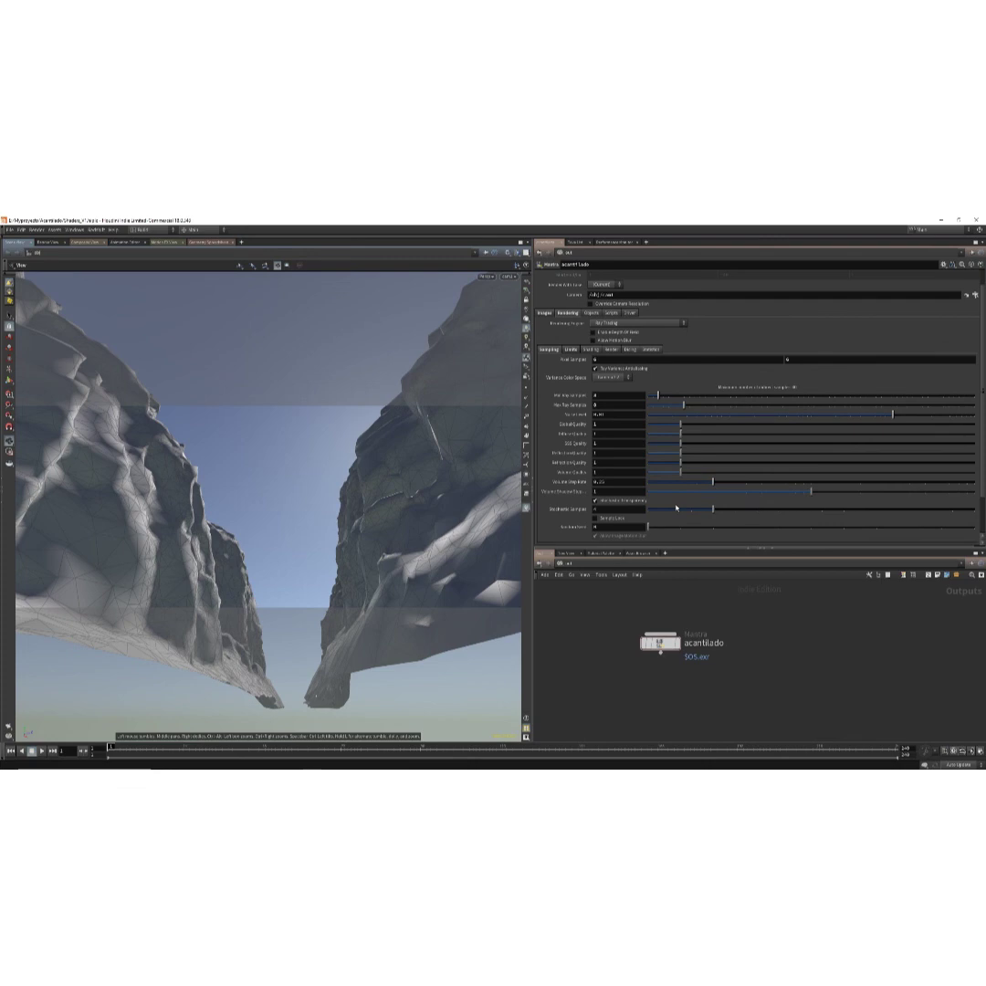
# Step: Return the viewport to the cam1 camera view
pyautogui.scroll(2, 676, 507)
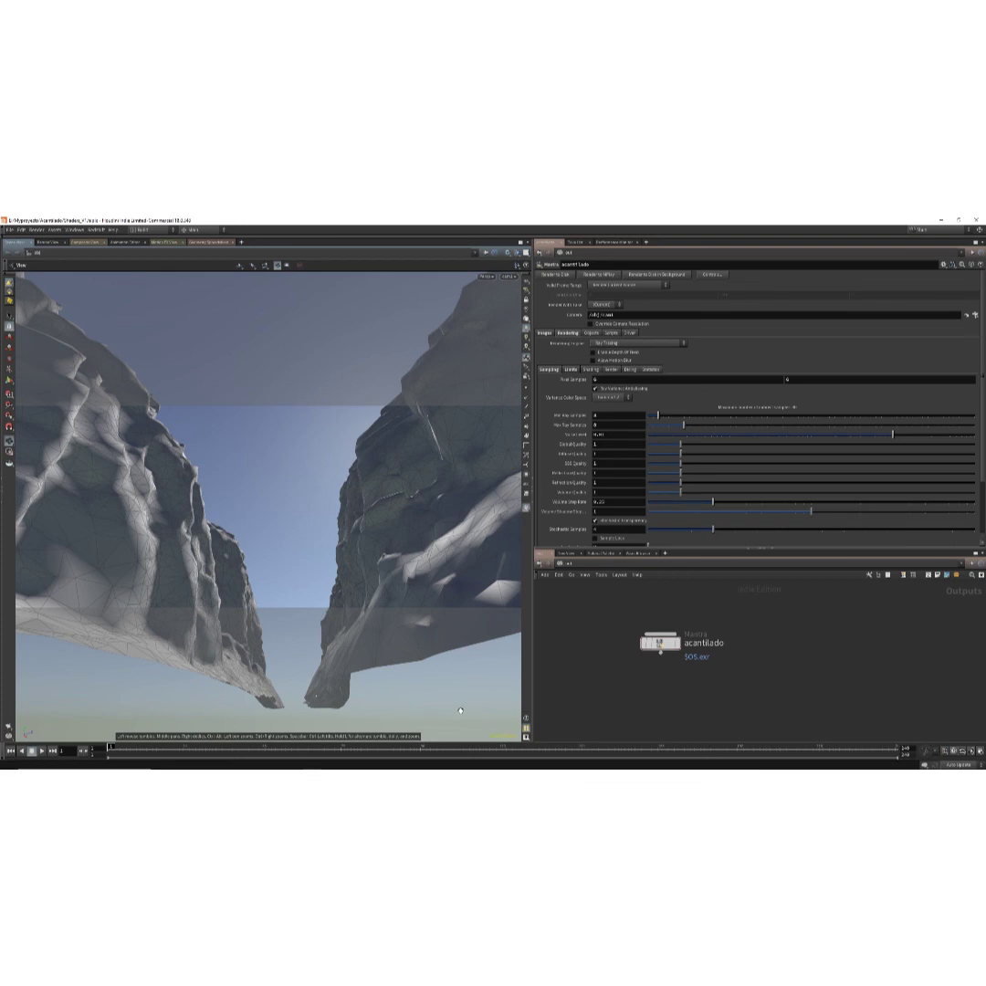
pyautogui.scroll(1, 460, 710)
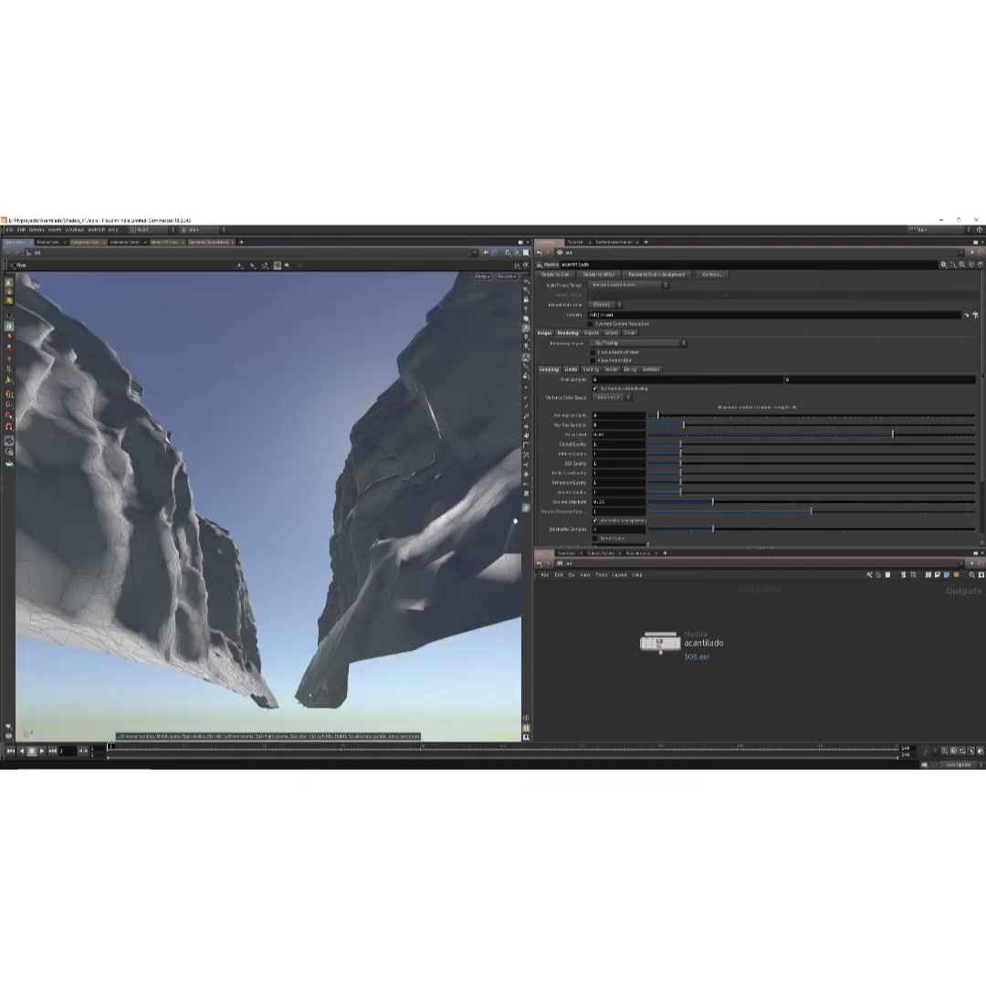
pyautogui.click(504, 283)
pyautogui.click(519, 315)
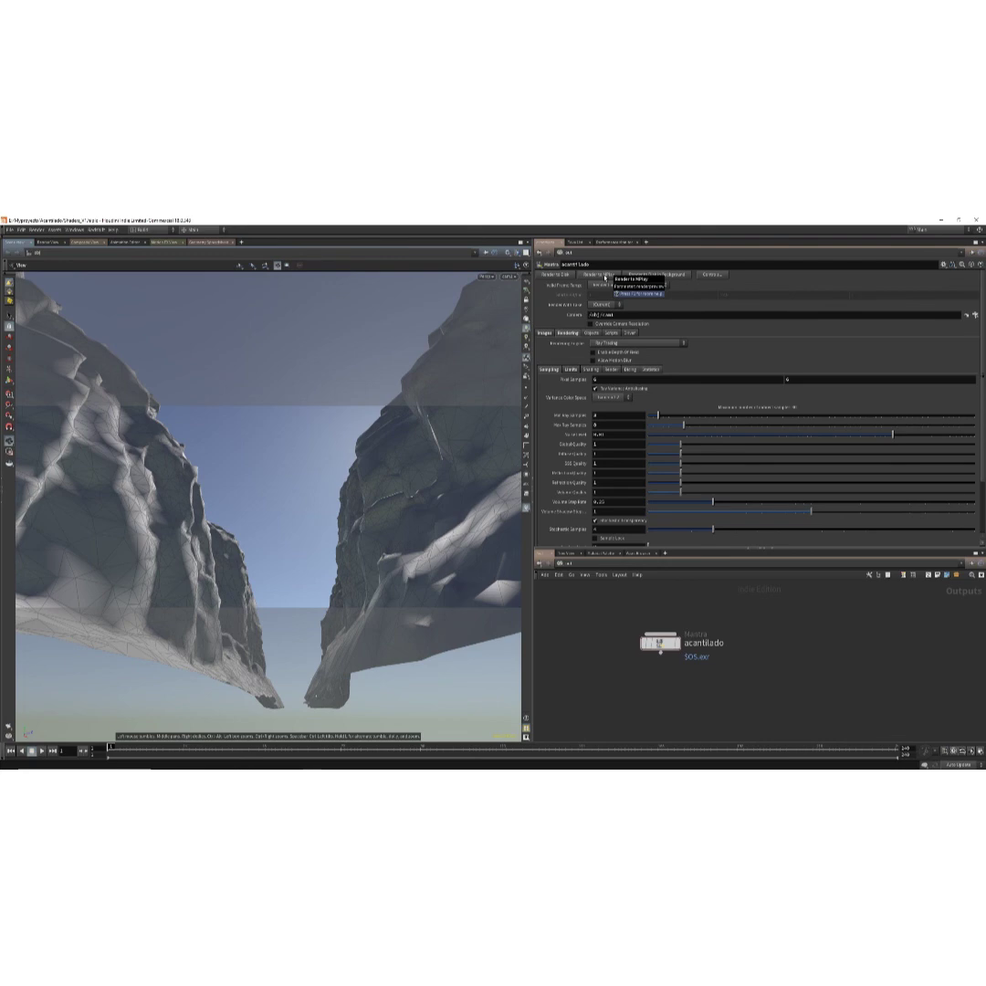
# Step: Bring the MPlay window to the front, move it to the middle of the screen and enlarge it slightly
pyautogui.hotkey('alt', 'Tab')
pyautogui.moveTo(393, 351); pyautogui.dragTo(574, 345)
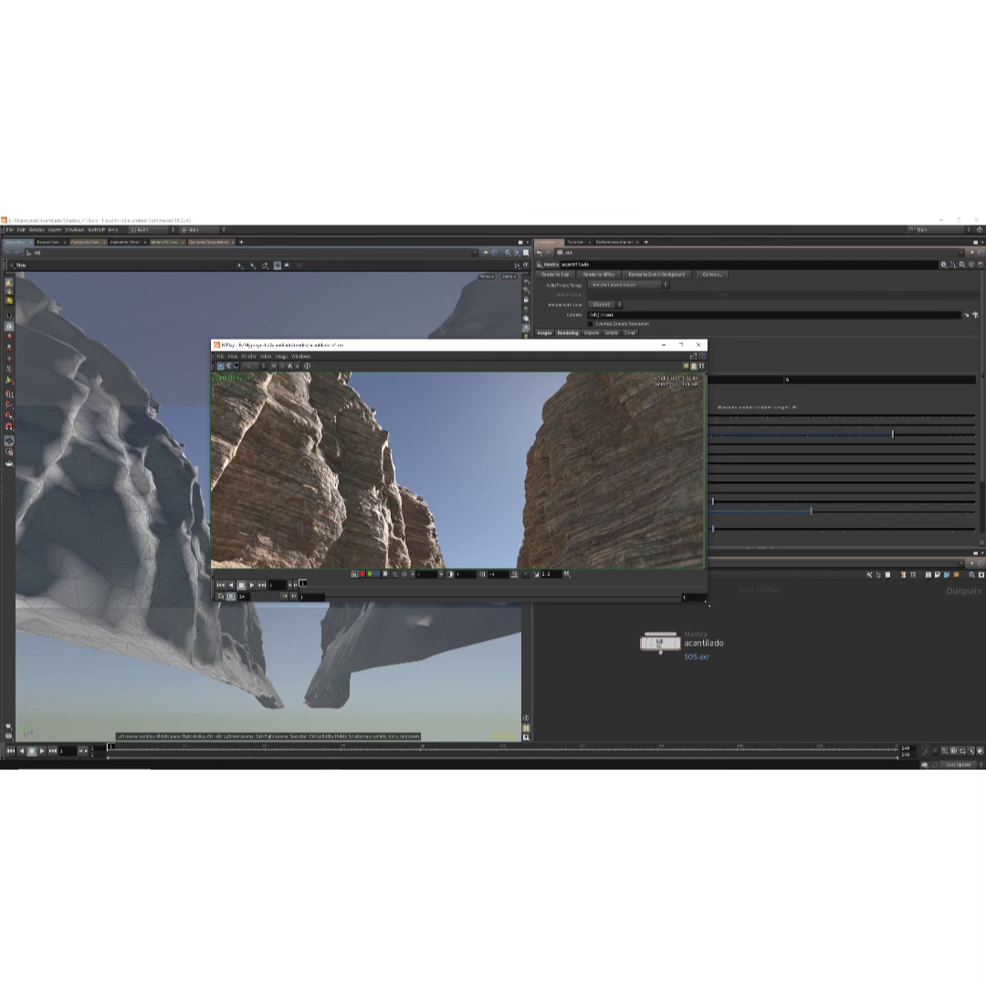
pyautogui.moveTo(711, 610); pyautogui.dragTo(725, 625)
pyautogui.click(616, 277)
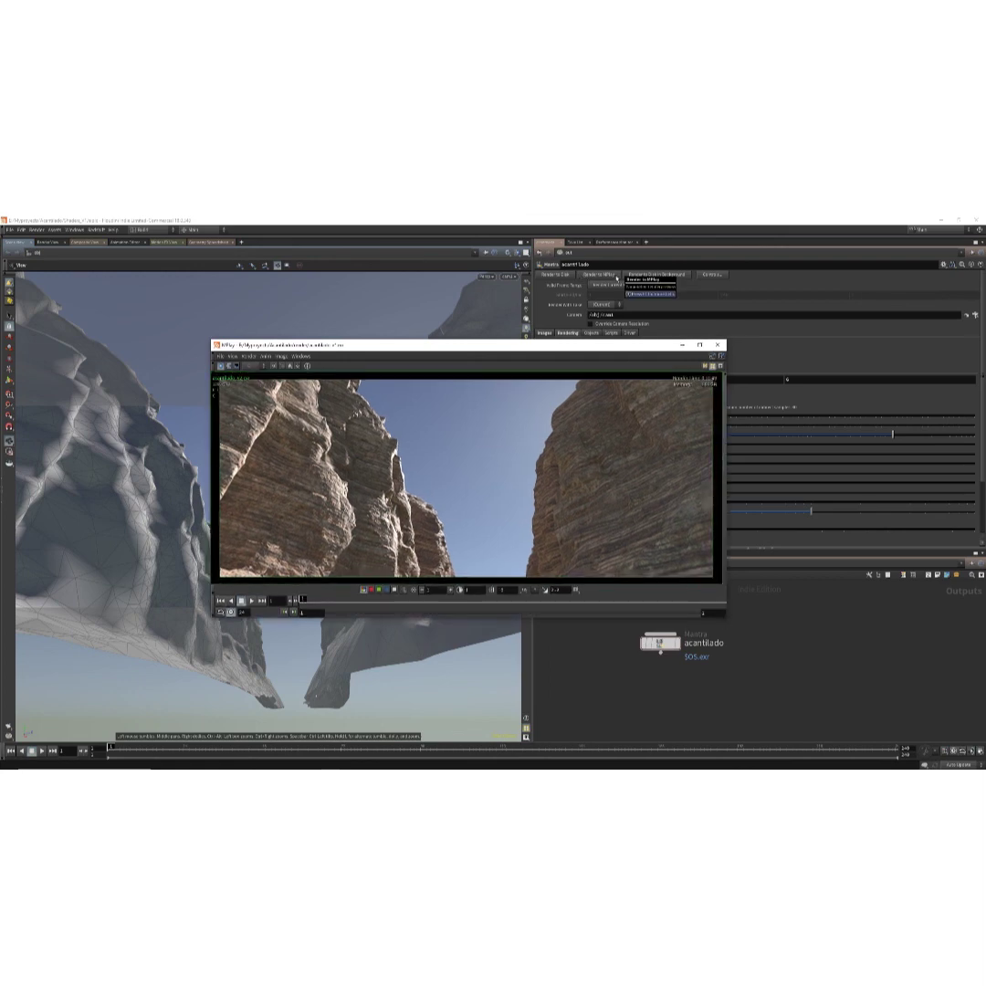
# Step: Review MPlay's options for saving the rendered frame or sequence
pyautogui.rightClick(435, 469)
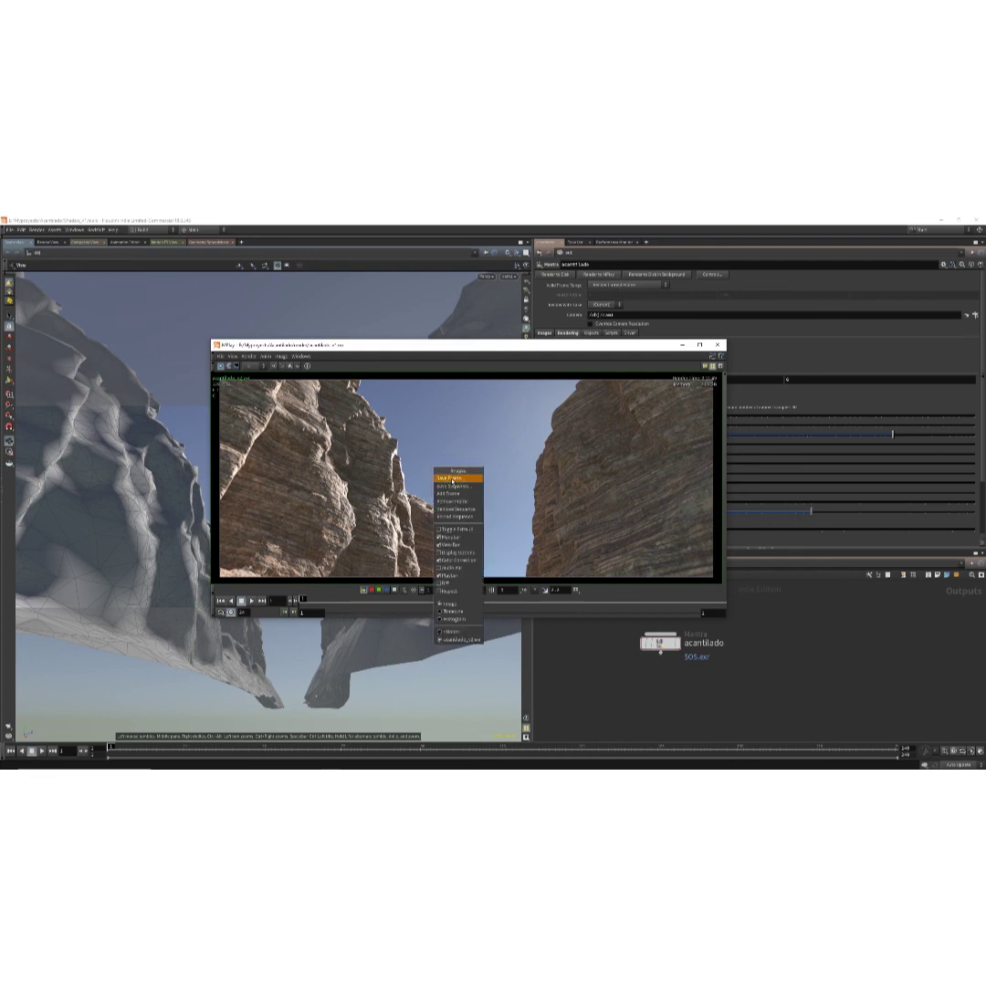
pyautogui.click(453, 352)
pyautogui.rightClick(441, 448)
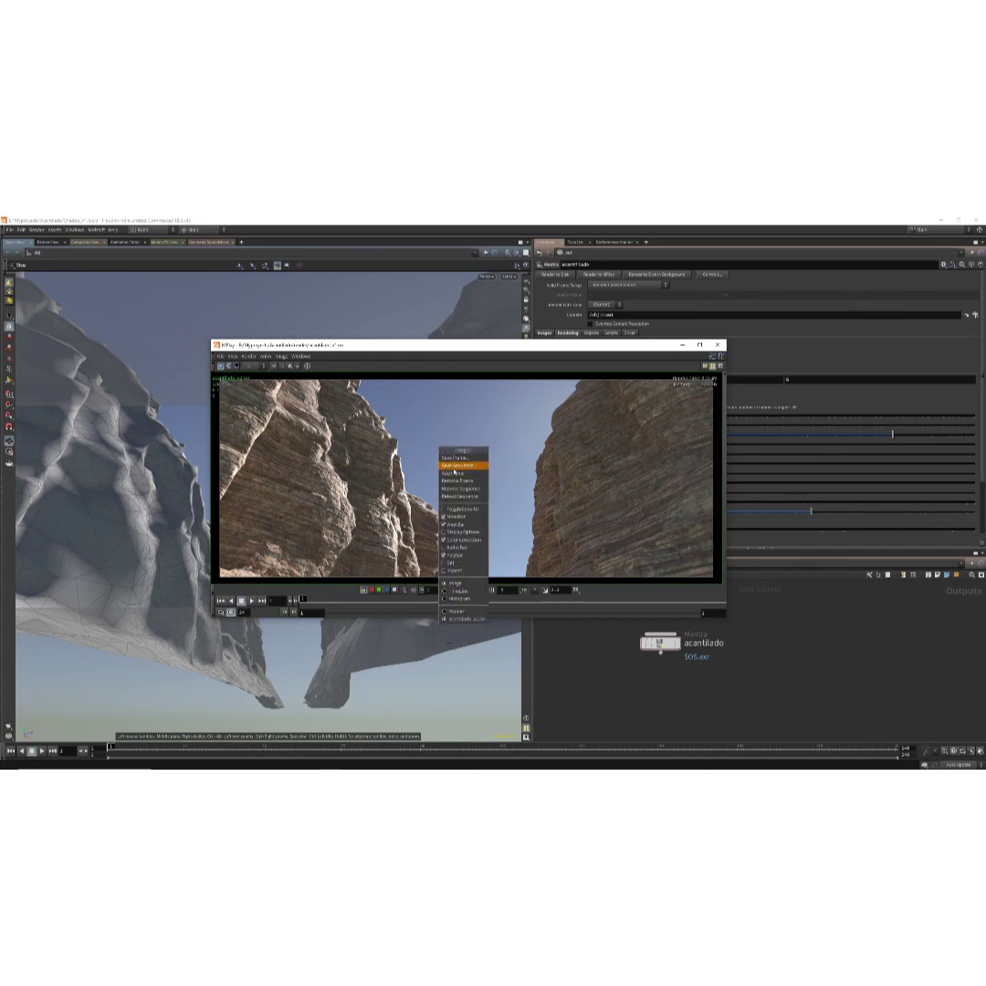
pyautogui.click(462, 349)
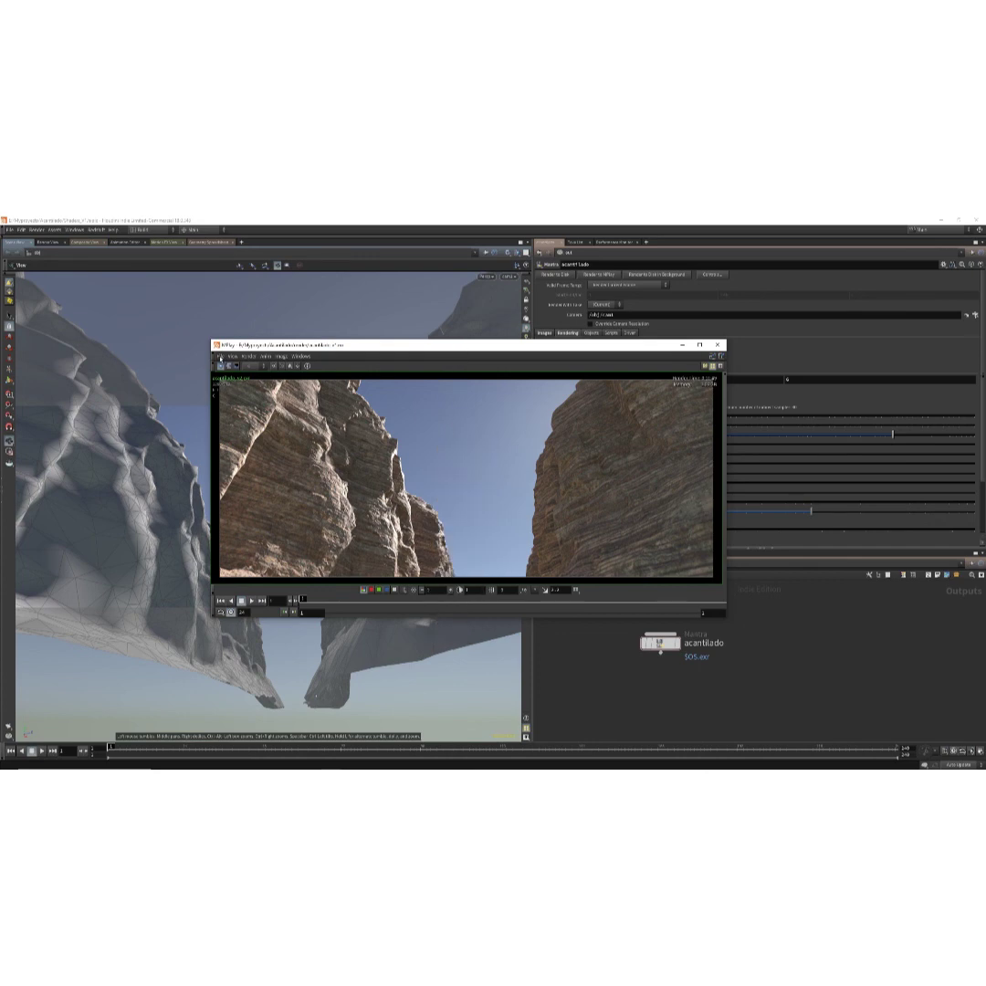
pyautogui.click(220, 356)
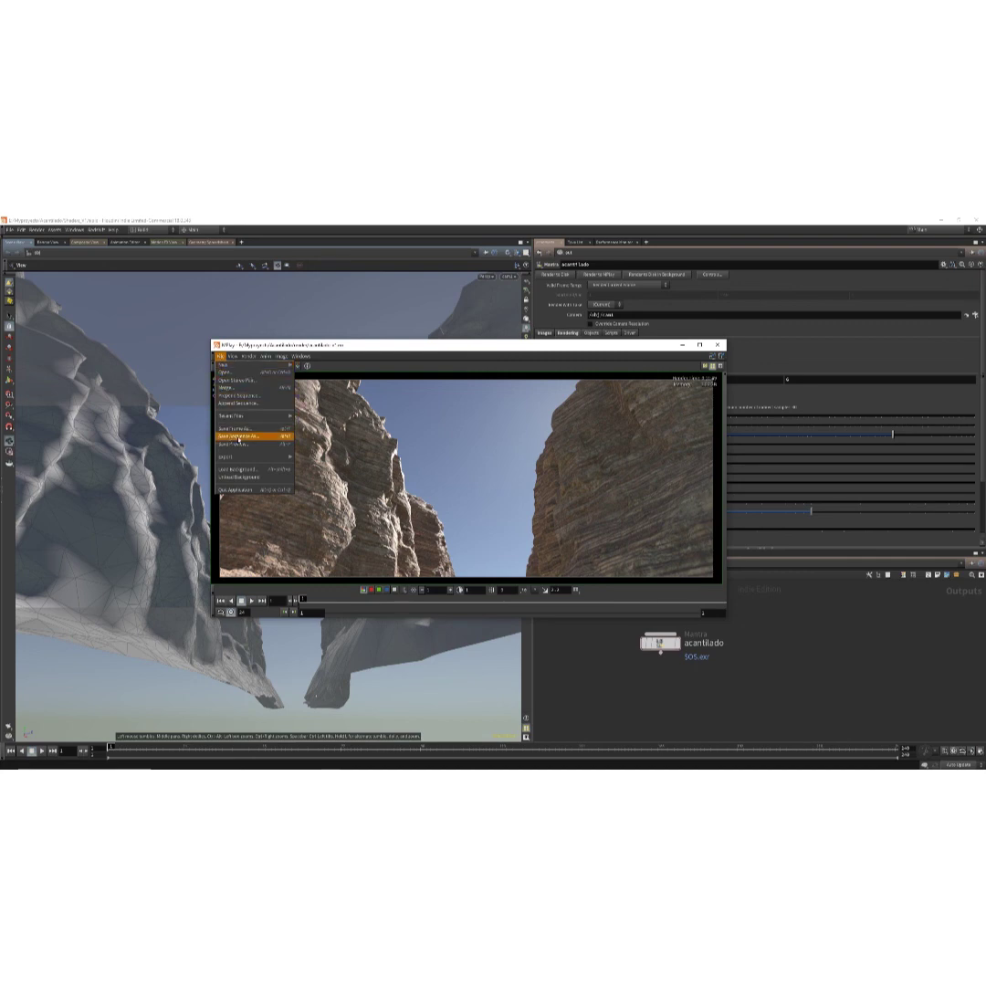
pyautogui.click(484, 347)
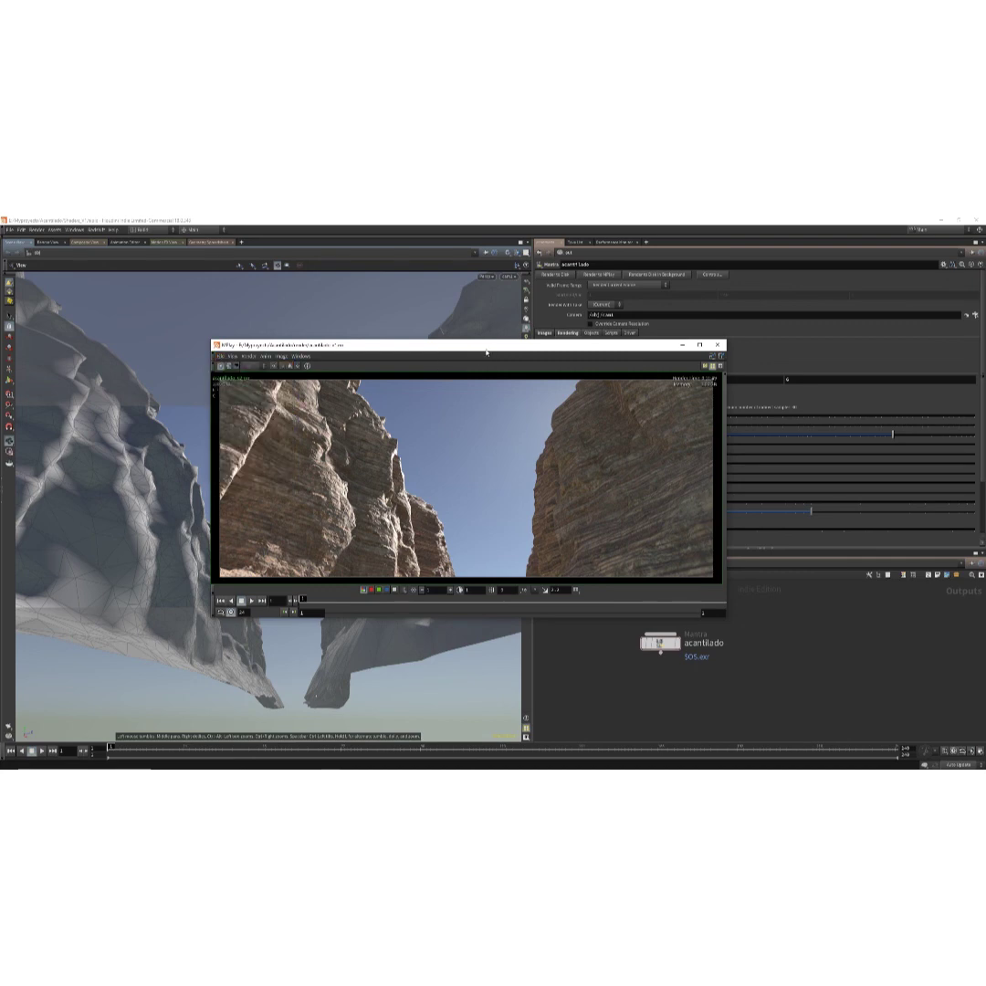
# Step: Move the MPlay window over the viewport to uncover the Mantra node's render parameters
pyautogui.moveTo(488, 347); pyautogui.dragTo(331, 365)
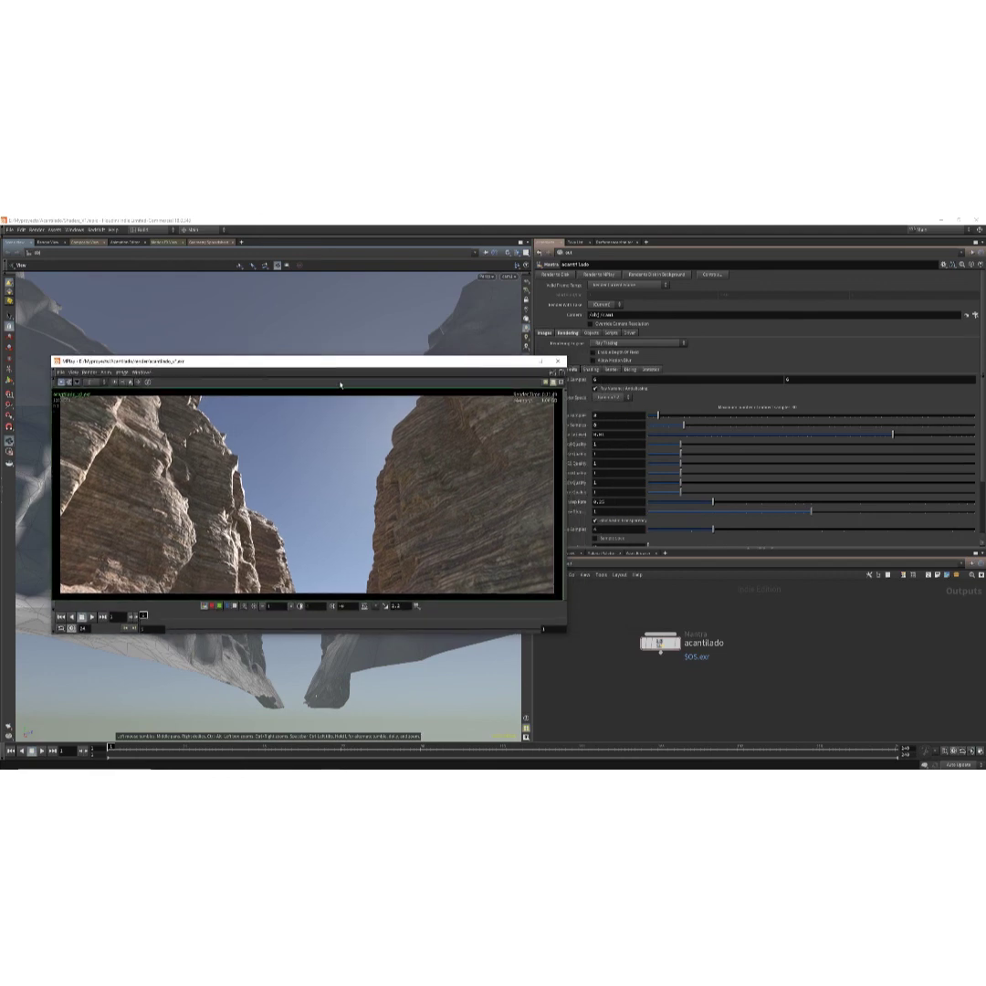
pyautogui.click(557, 277)
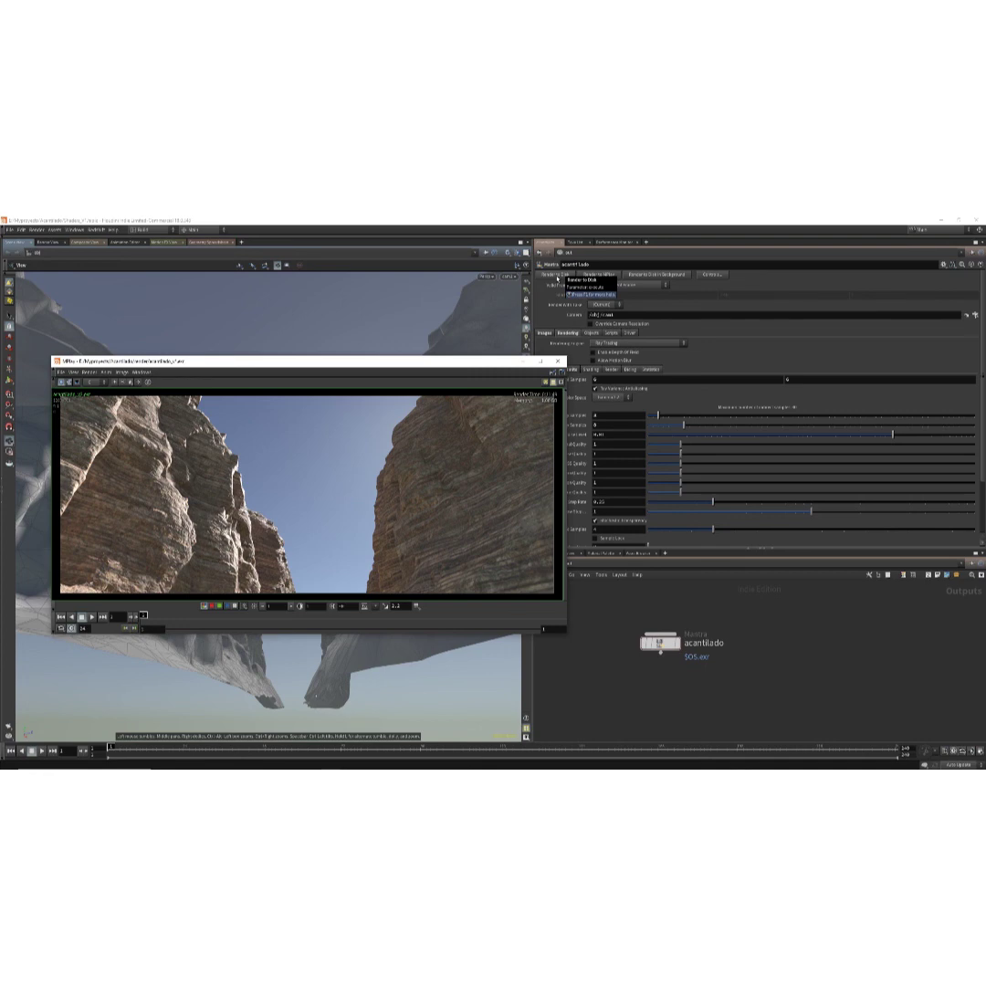
pyautogui.moveTo(419, 361); pyautogui.dragTo(398, 358)
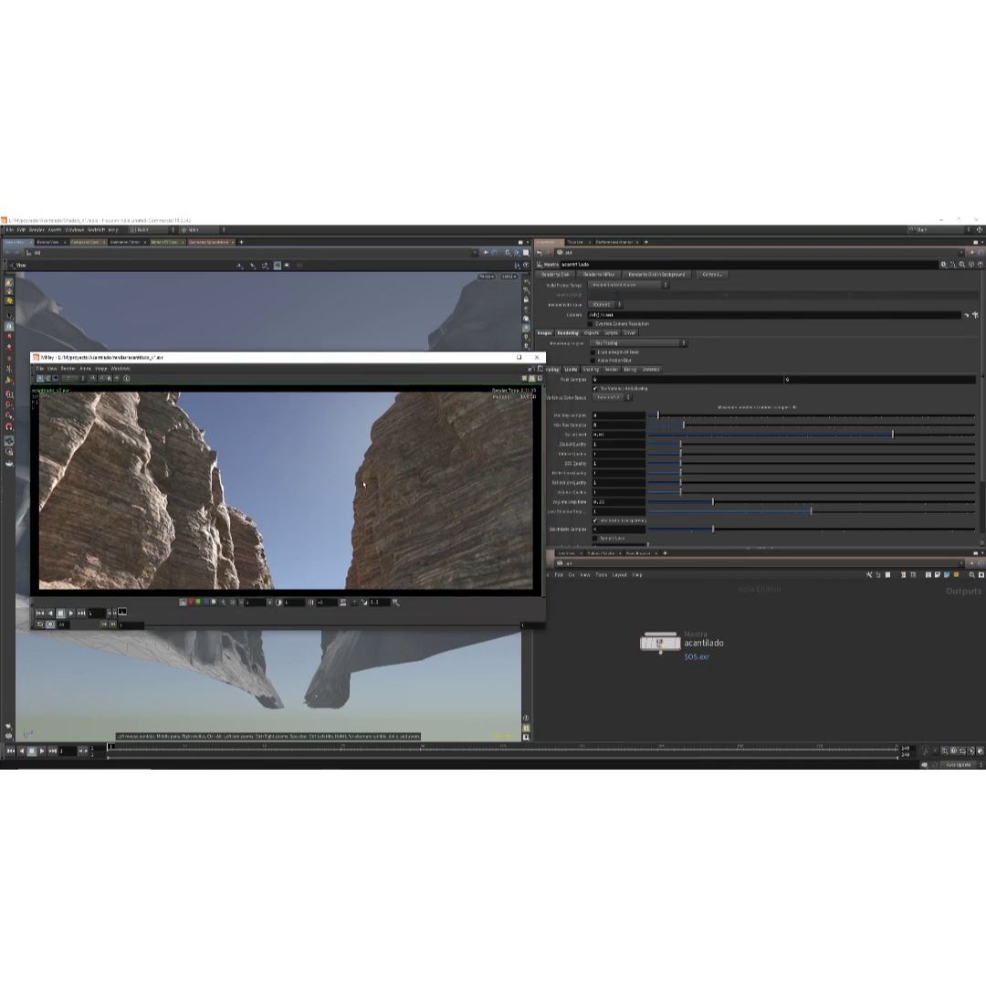